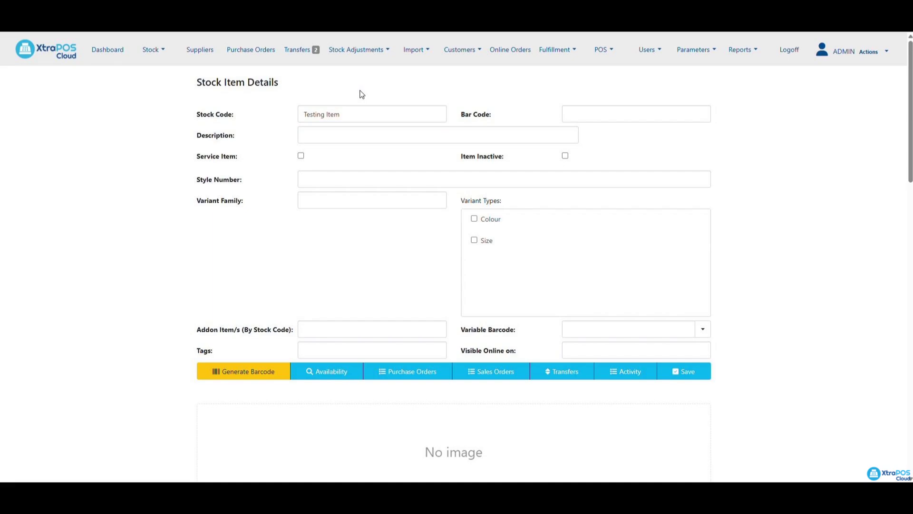
left_click(592, 112)
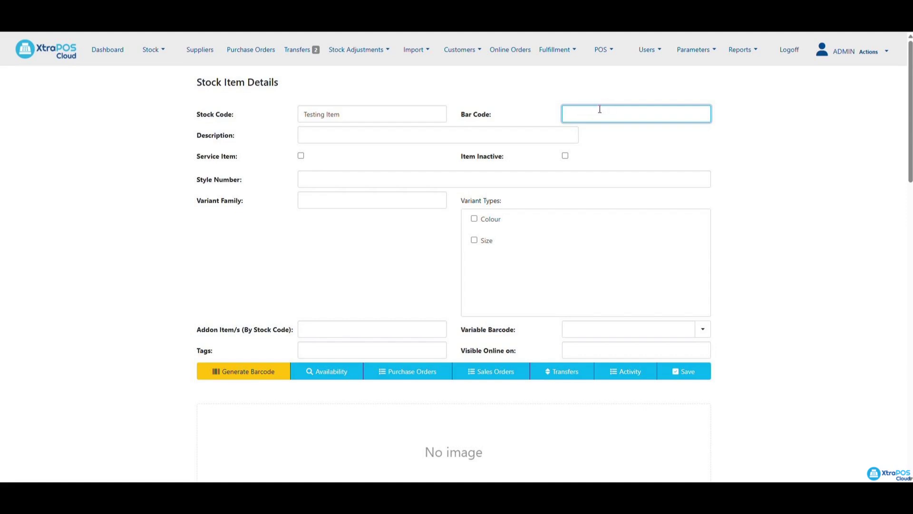
type("1111111222222")
left_click_drag(632, 116, 569, 118)
key("BackSpace")
Generate a barcode for the new stock item and enter Testing Item as its description
left_click(240, 370)
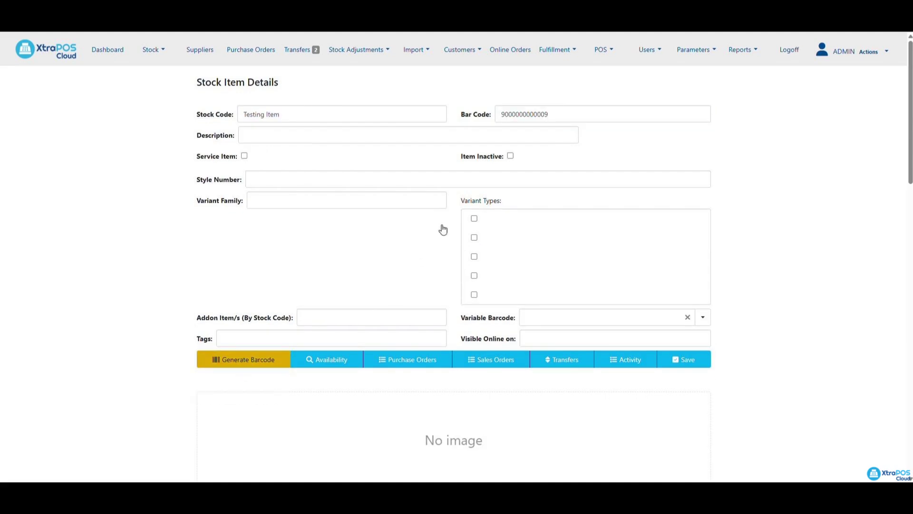
left_click(509, 115)
double_click(573, 115)
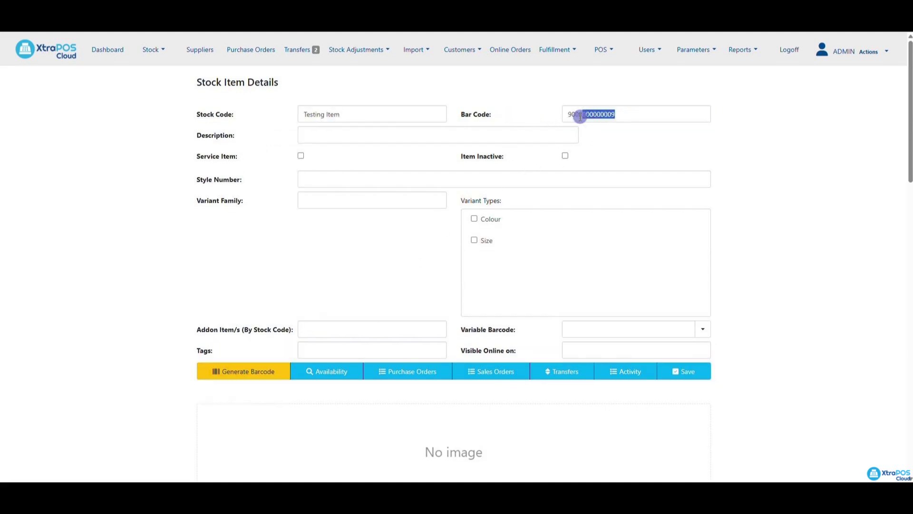
left_click(419, 135)
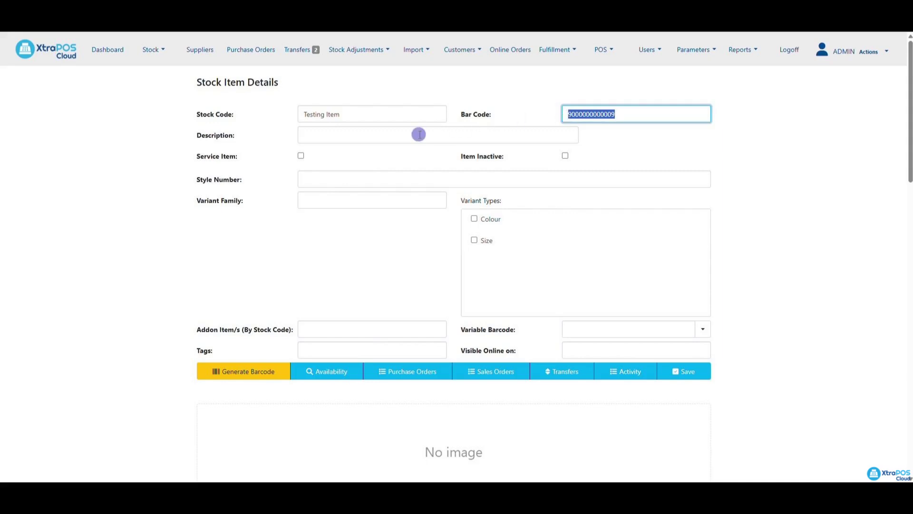
type("Testing ")
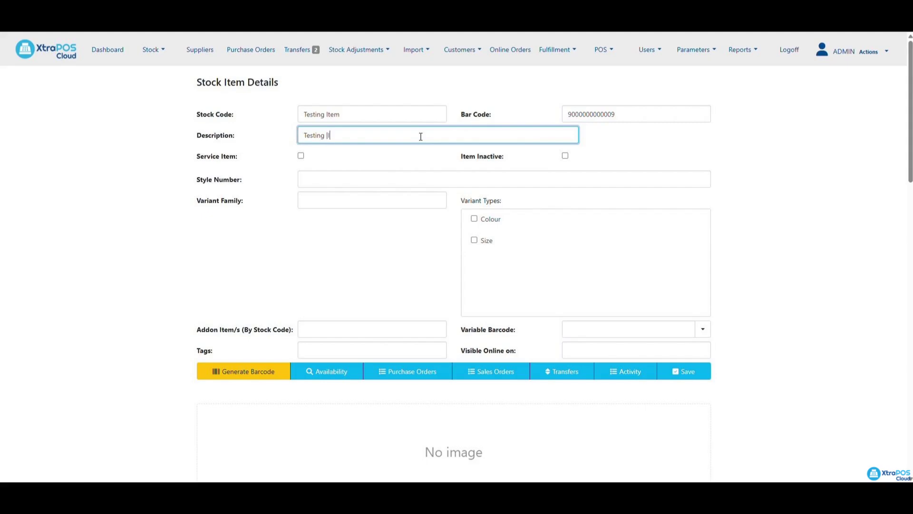
type("Item")
Go through the item's Style Number, Variant Family, Addon Item/s, Variable Barcode, Visible Online on and Tags fields
left_click(317, 177)
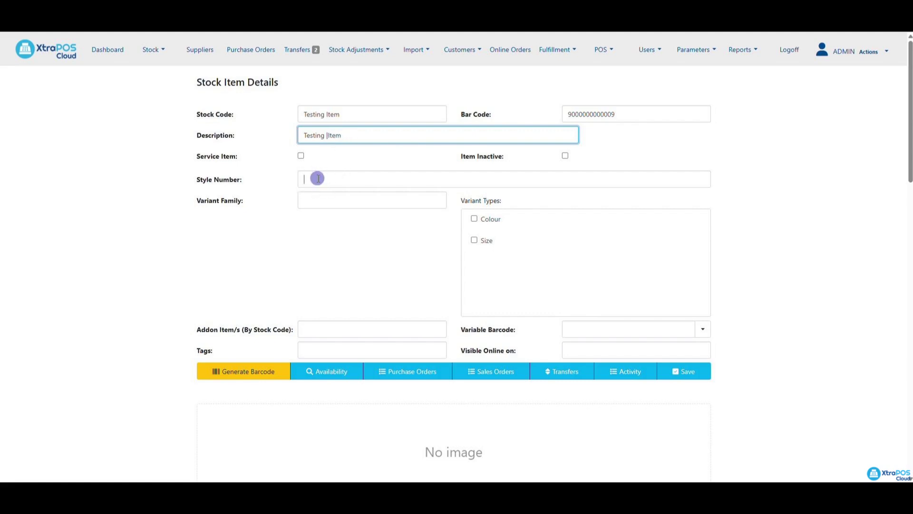
left_click(342, 200)
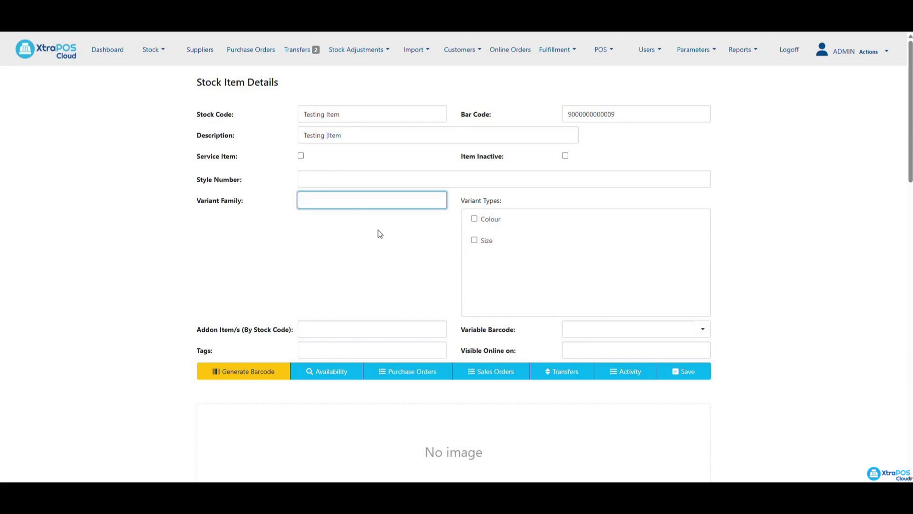
left_click(347, 327)
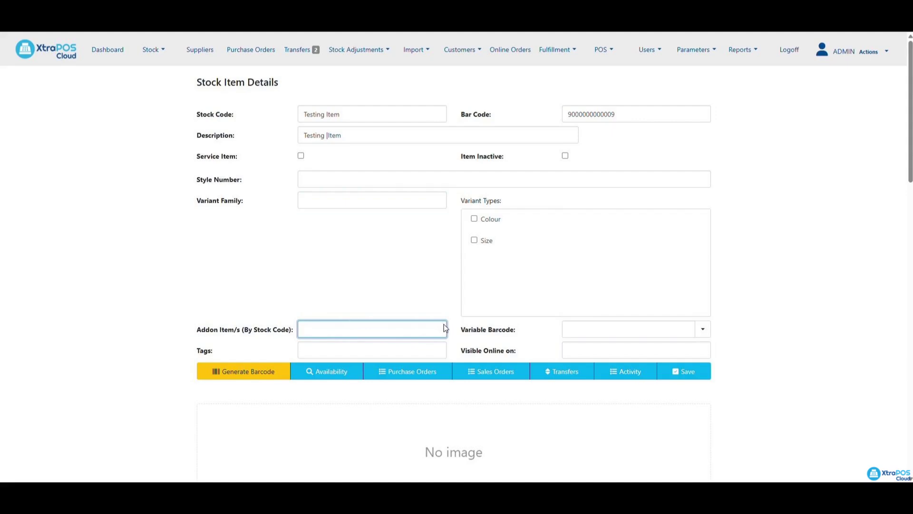
left_click(581, 328)
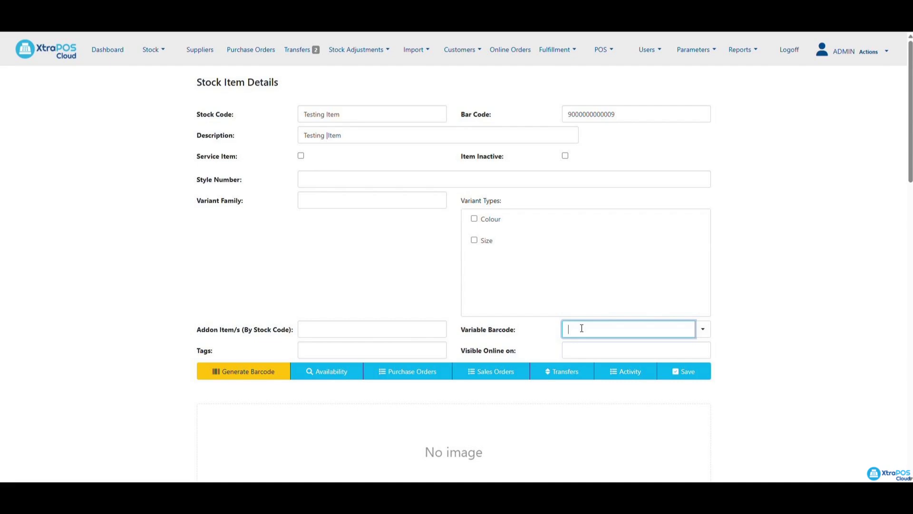
left_click(595, 349)
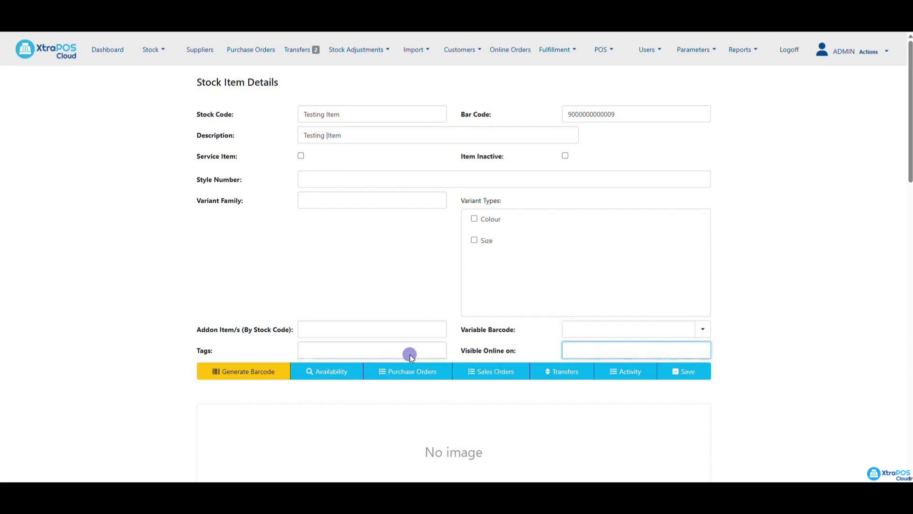
left_click(369, 352)
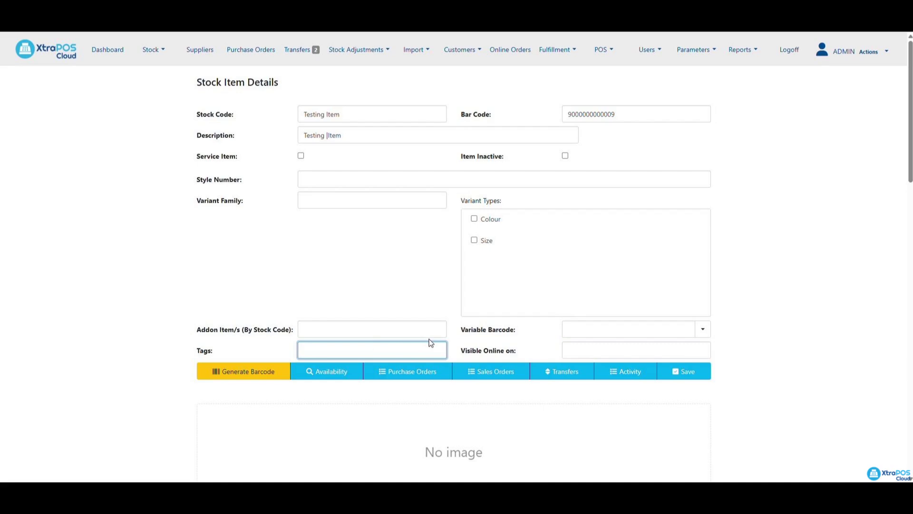
Set the item's department to AL/2015-AL/2015, product category to CASUAL and product type to Clothes in the main properties
scroll(429, 341, "down", 2)
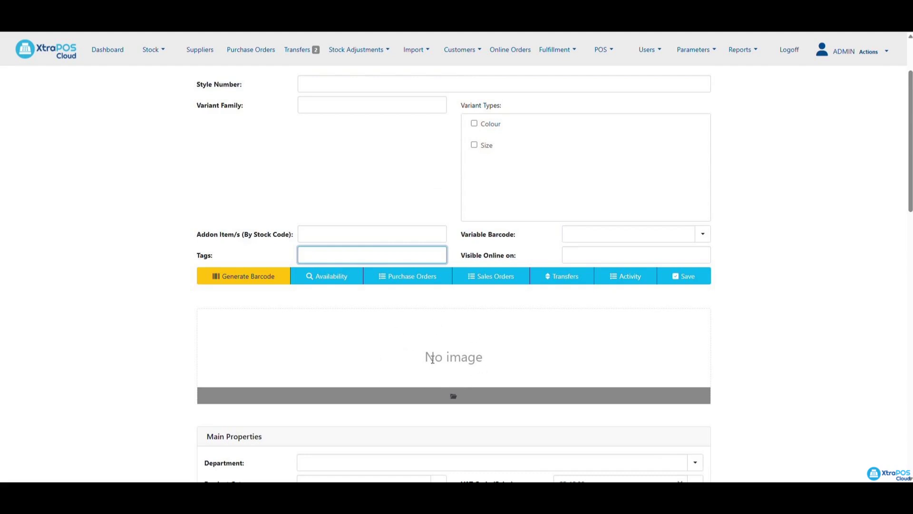
scroll(418, 351, "down", 4)
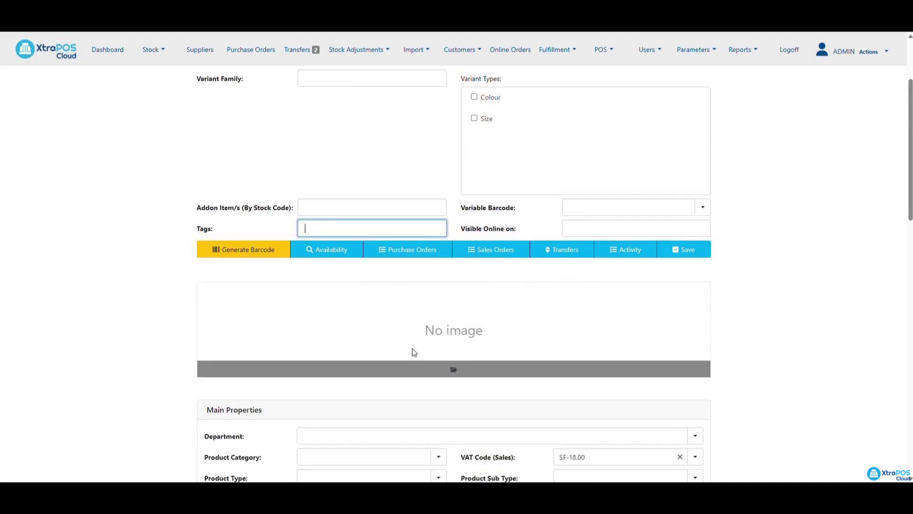
scroll(413, 352, "down", 1)
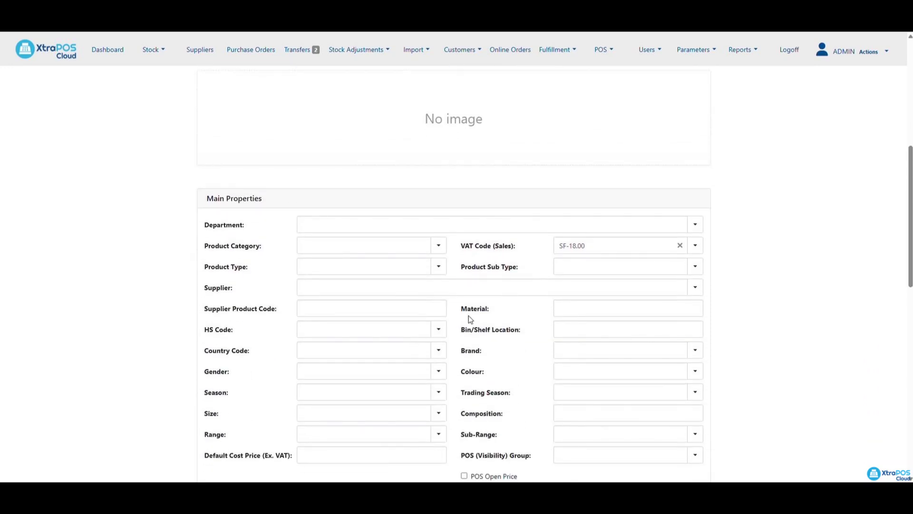
left_click(489, 226)
left_click(422, 256)
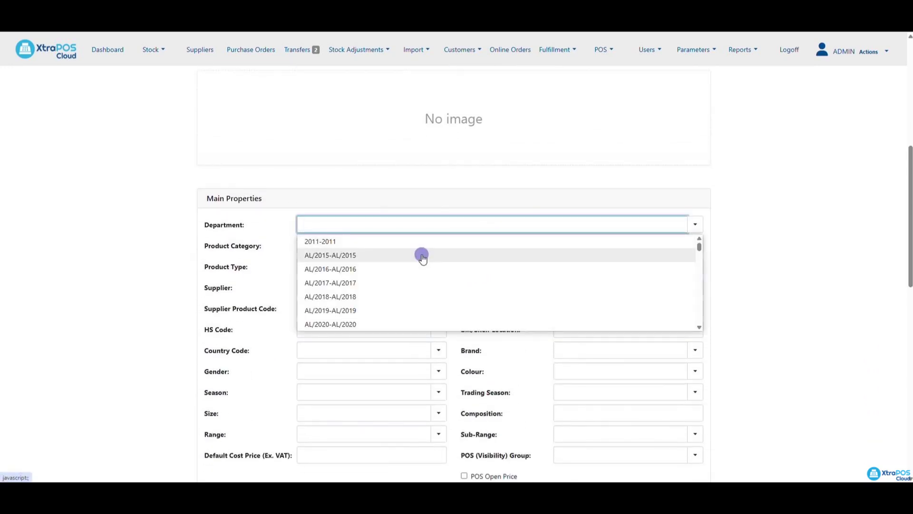
left_click(414, 247)
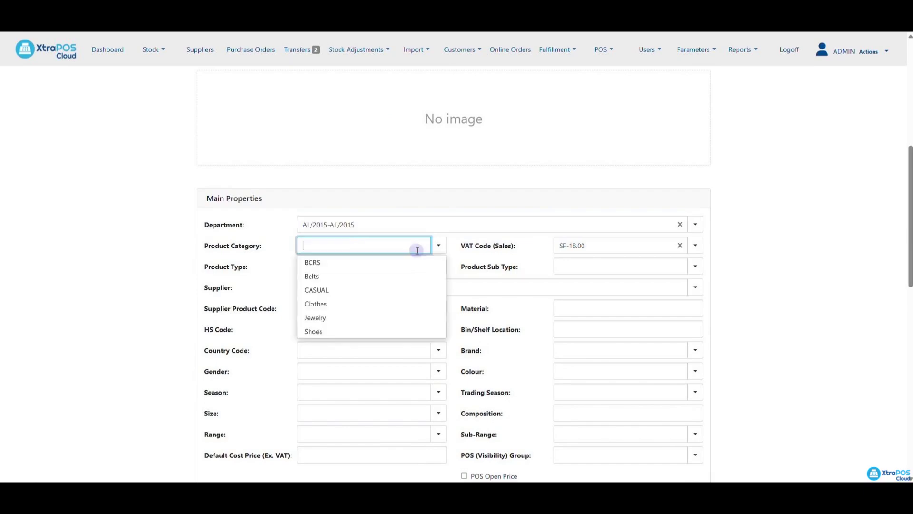
left_click(373, 290)
left_click(353, 267)
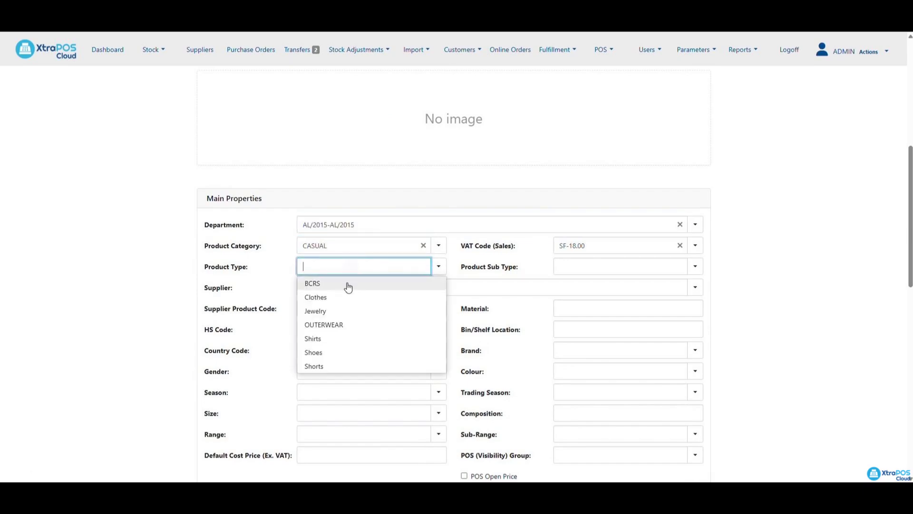
left_click(343, 296)
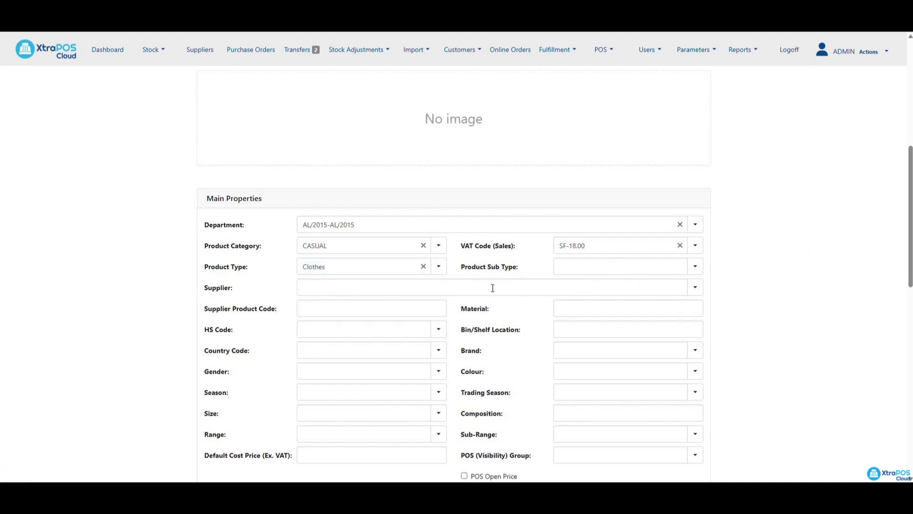
Review the remaining item properties and save the new stock item
scroll(492, 288, "down", 12)
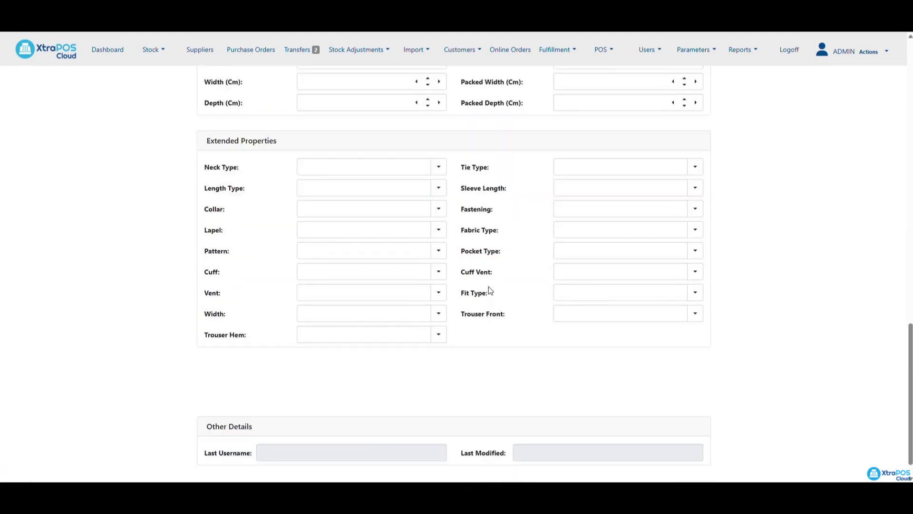
scroll(490, 290, "up", 15)
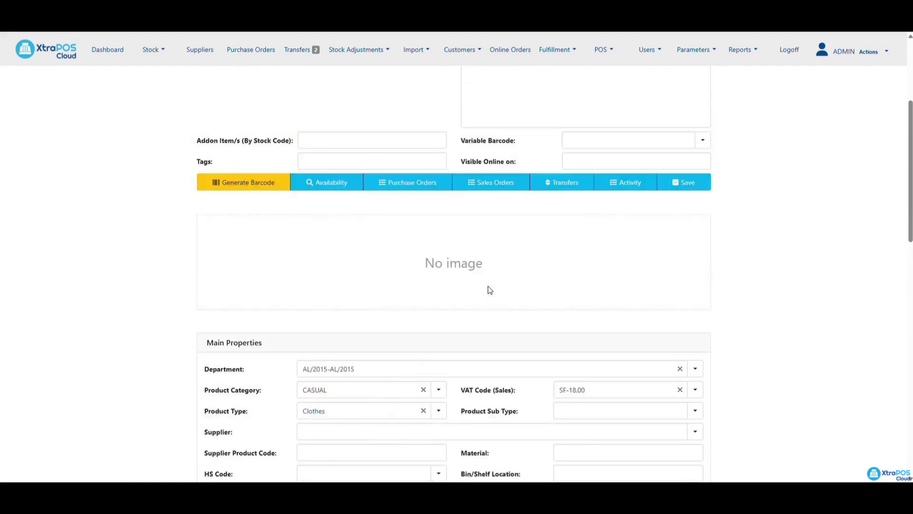
scroll(490, 290, "up", 2)
mouse_move(524, 325)
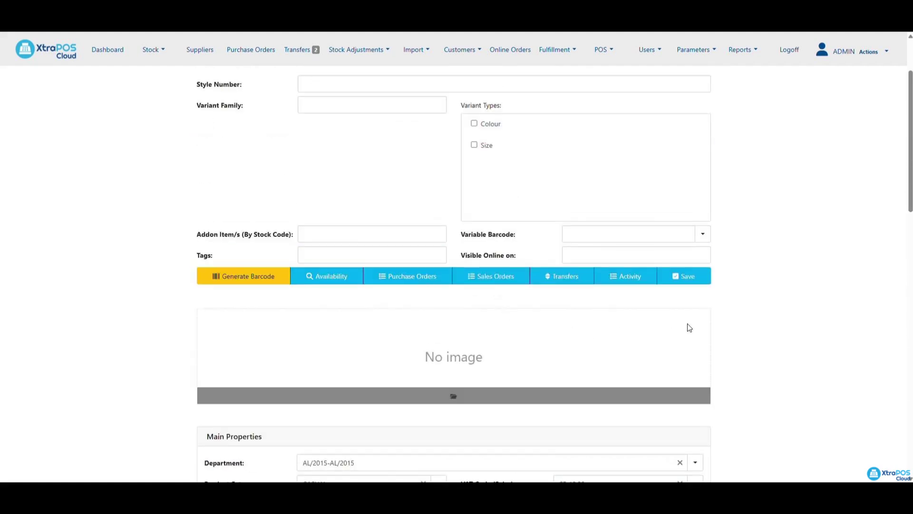
left_click(679, 279)
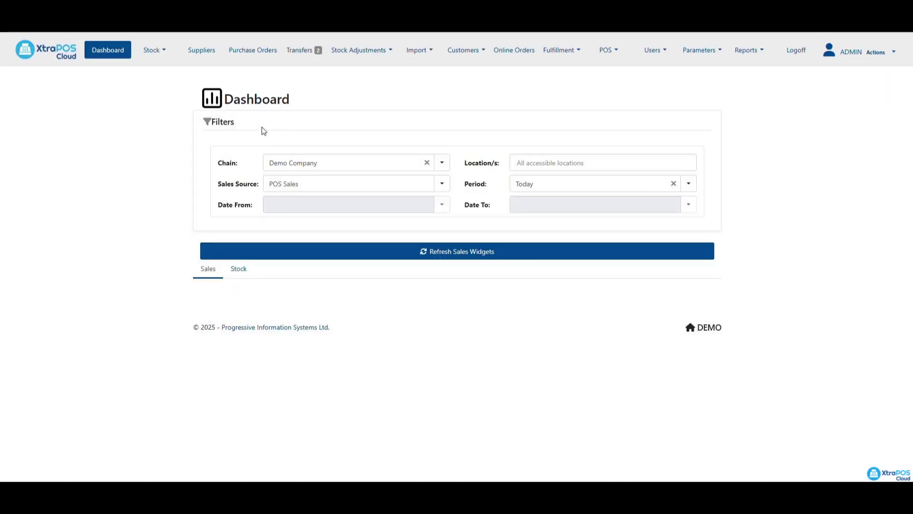
Search the stock item listing for the description Testing Item and open the details of stock code Test 4
left_click(154, 51)
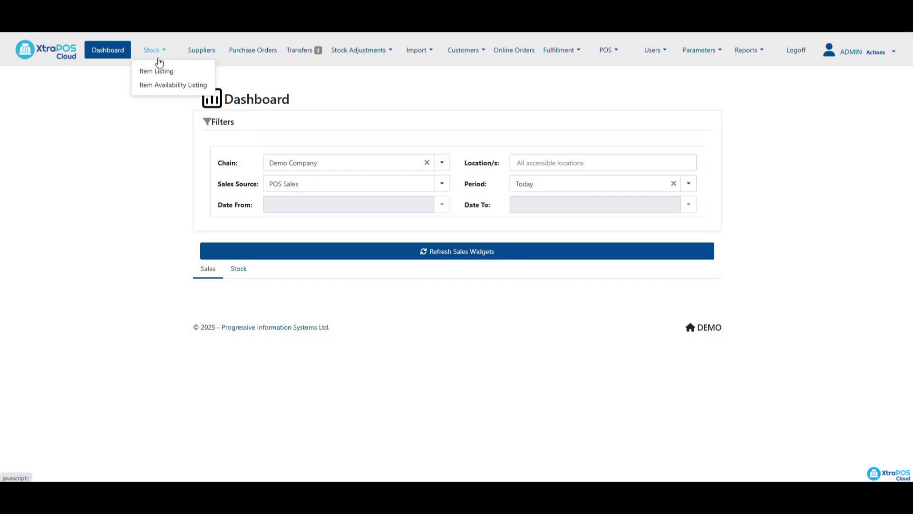
left_click(164, 73)
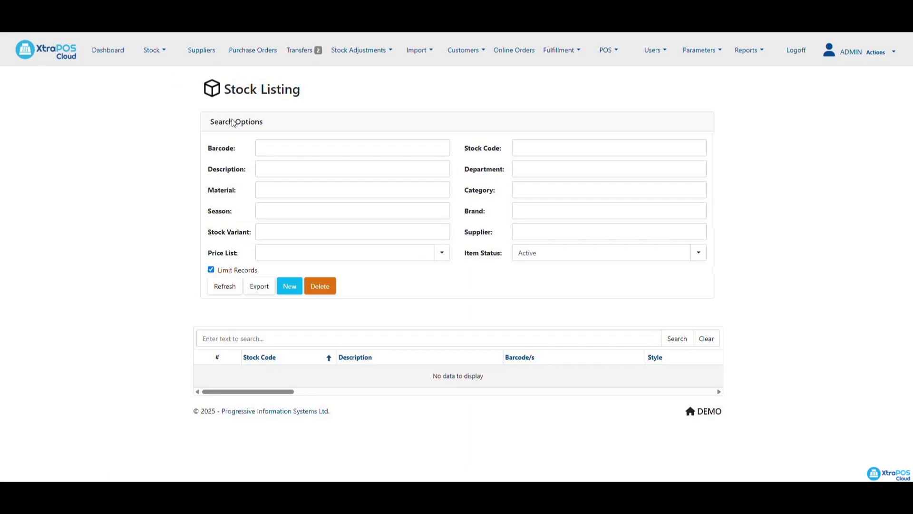
left_click(286, 165)
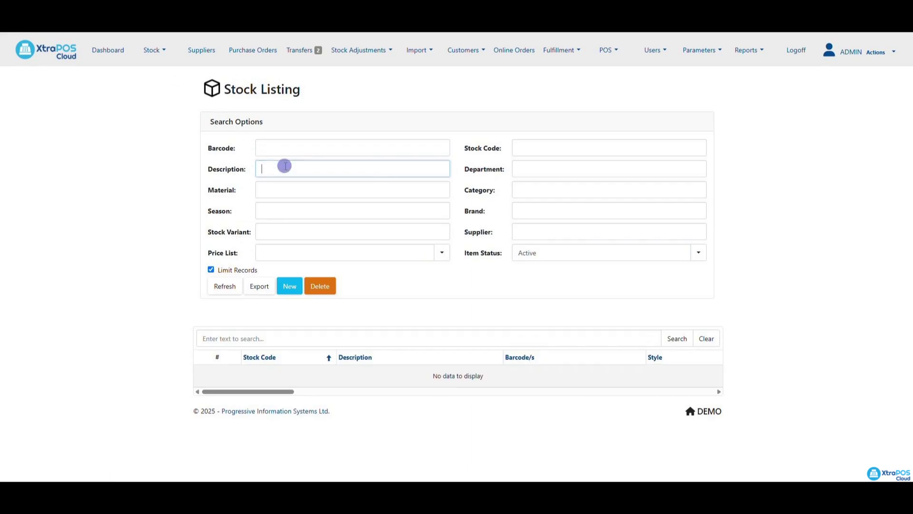
type("Testi")
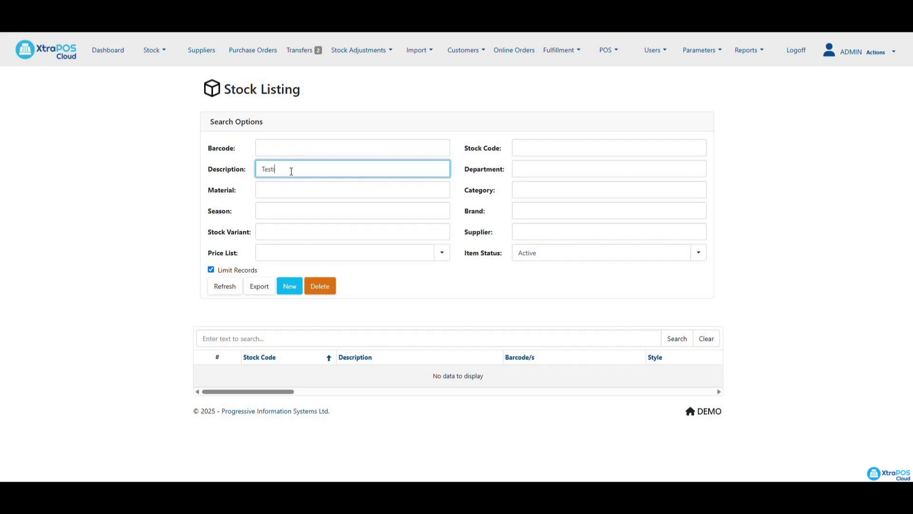
type("ng Item")
left_click(226, 286)
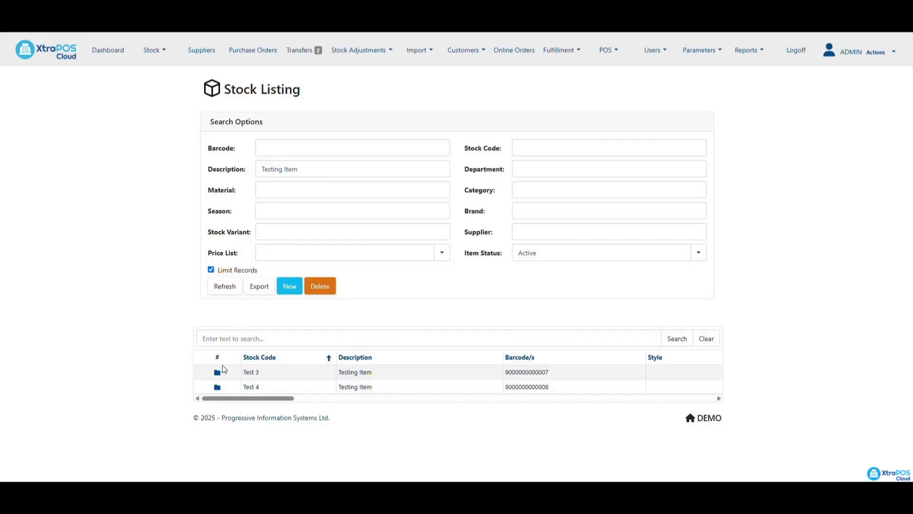
left_click(216, 389)
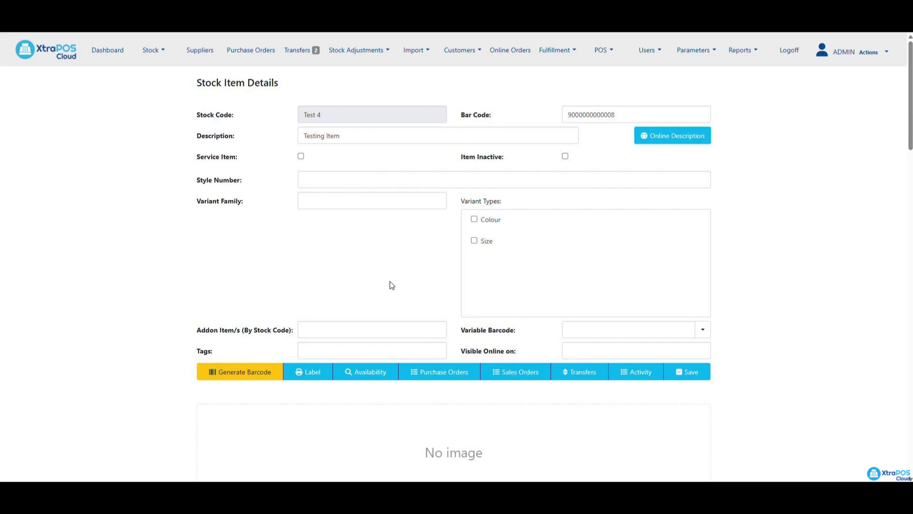
In the item's price lists, set the Retail normal price to 10 and price level 1 to 12, and save the changes
scroll(391, 285, "down", 3)
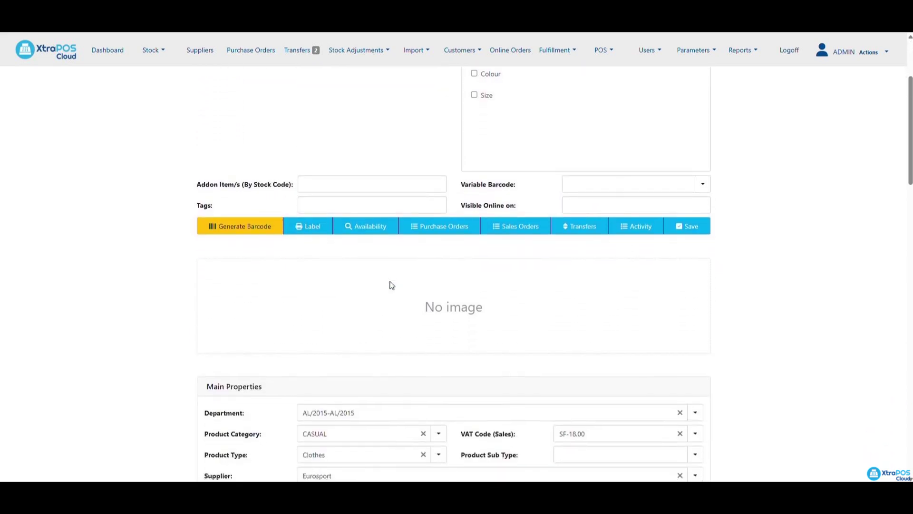
scroll(391, 285, "down", 1)
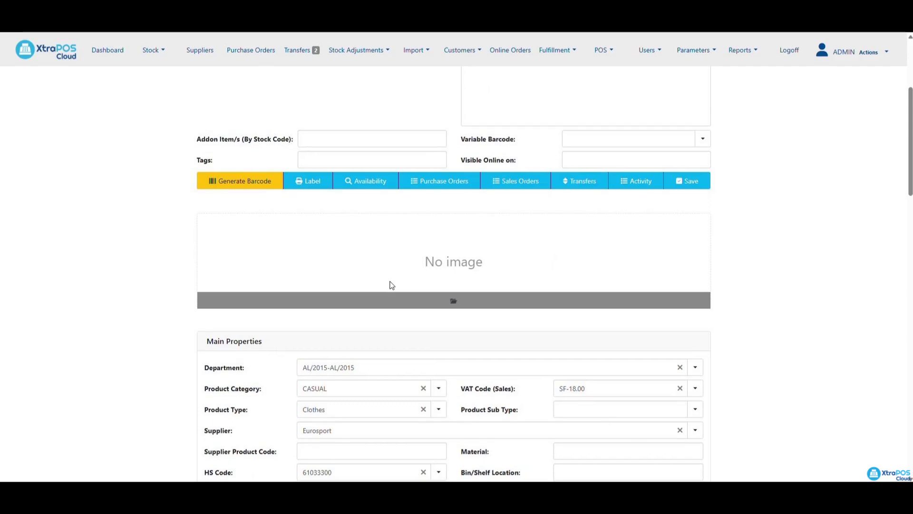
scroll(392, 285, "down", 3)
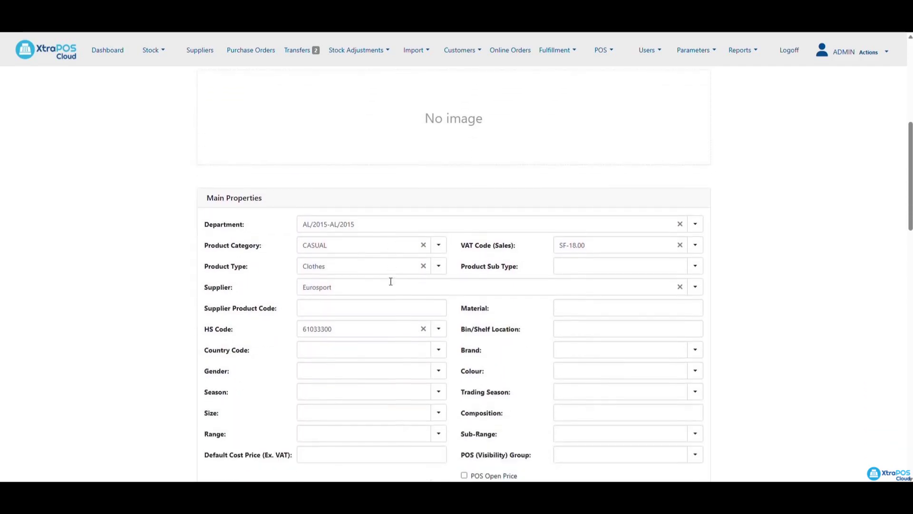
scroll(390, 281, "down", 12)
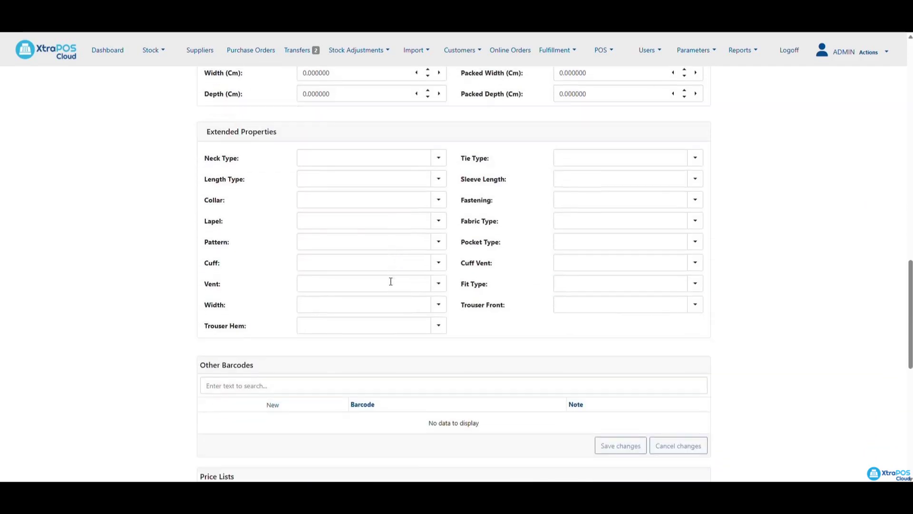
scroll(391, 281, "down", 4)
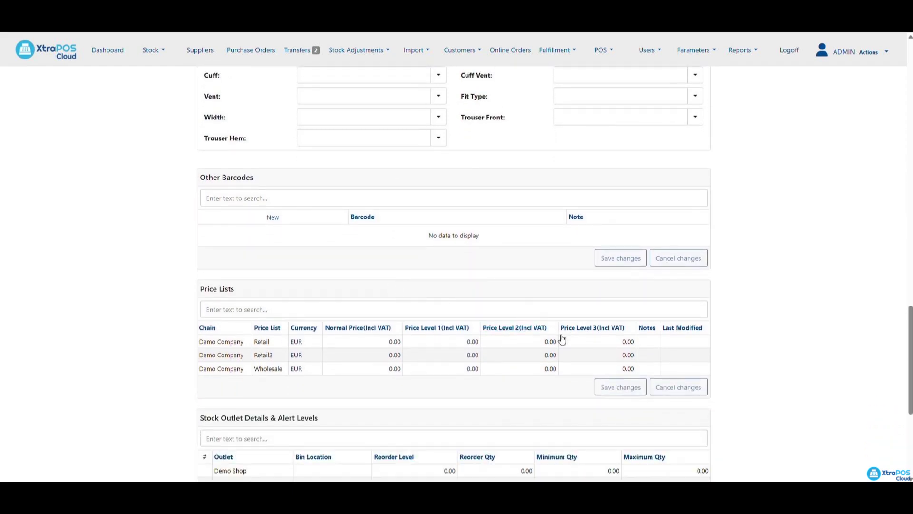
left_click(392, 340)
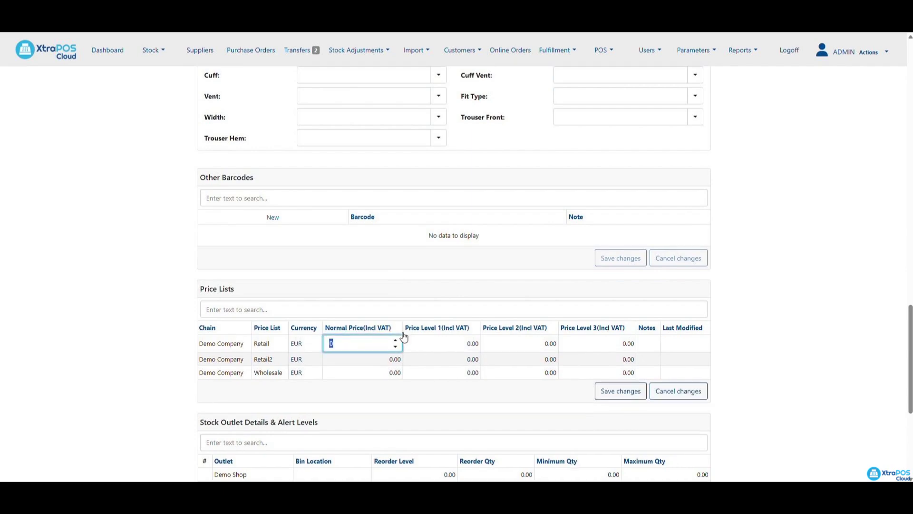
type("10")
left_click(470, 344)
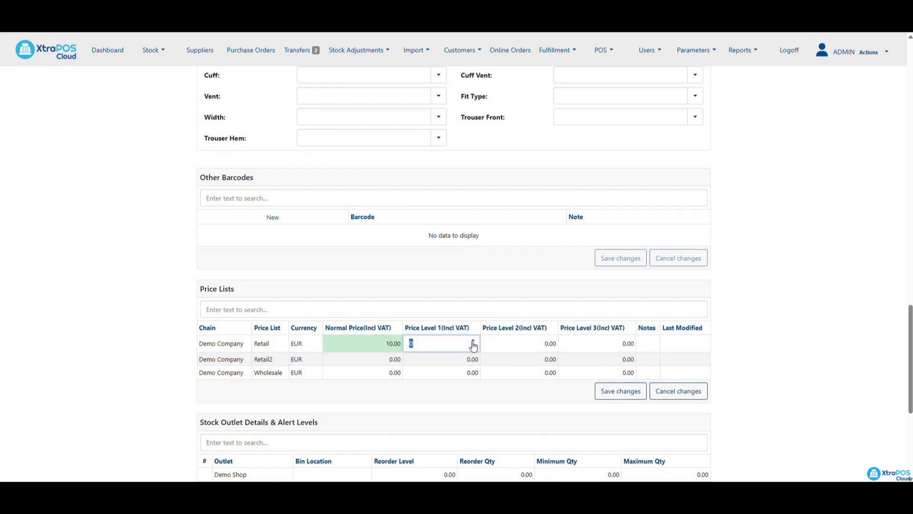
type("12")
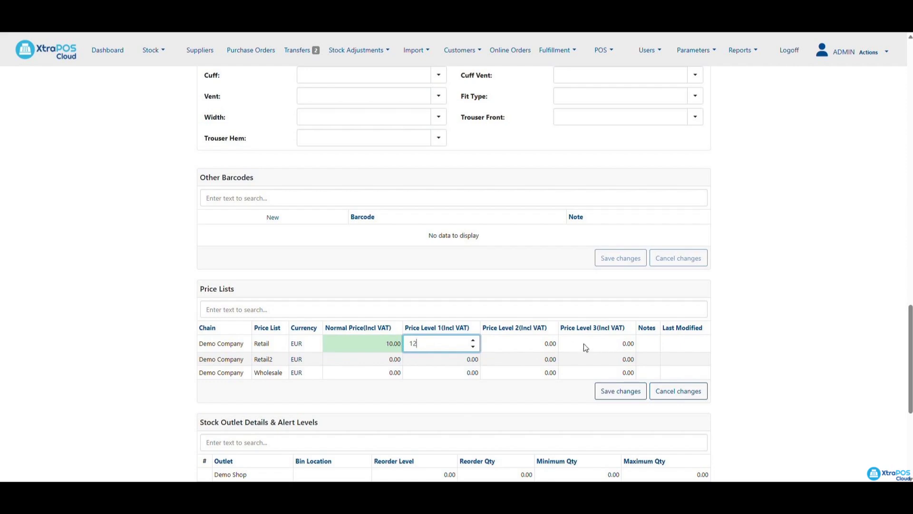
left_click(551, 288)
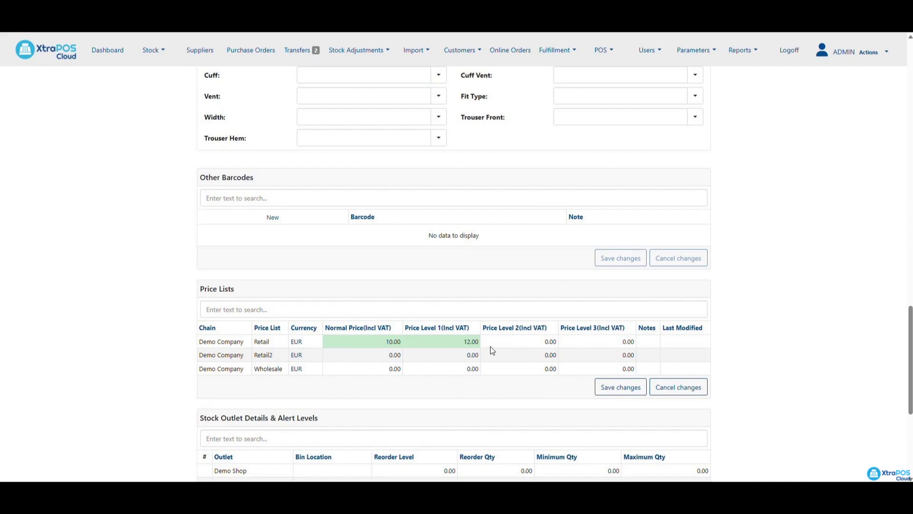
left_click(621, 390)
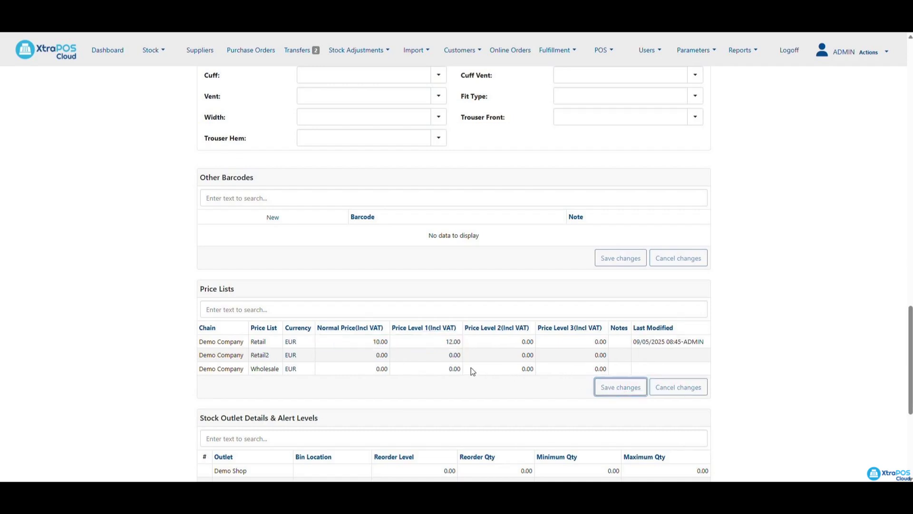
Set the Wholesale normal price including VAT to 8 and save the price list changes
left_click(379, 369)
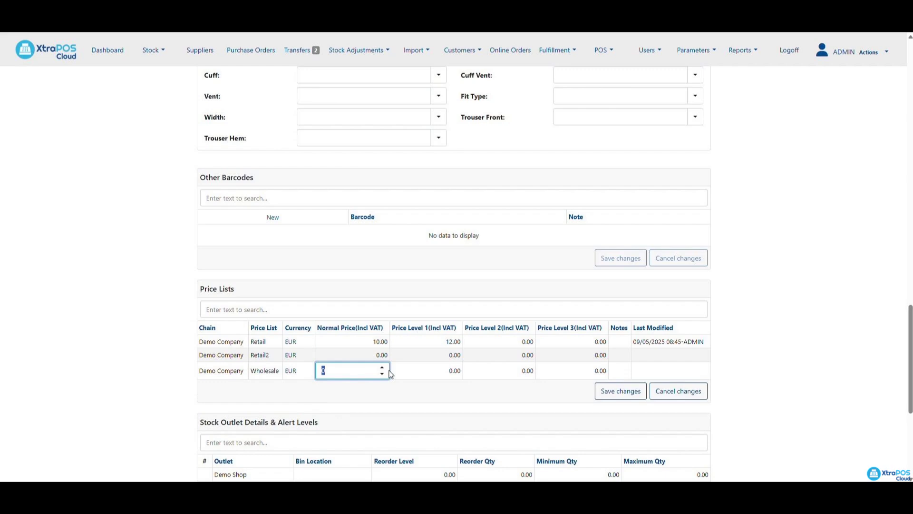
type("8")
left_click(623, 395)
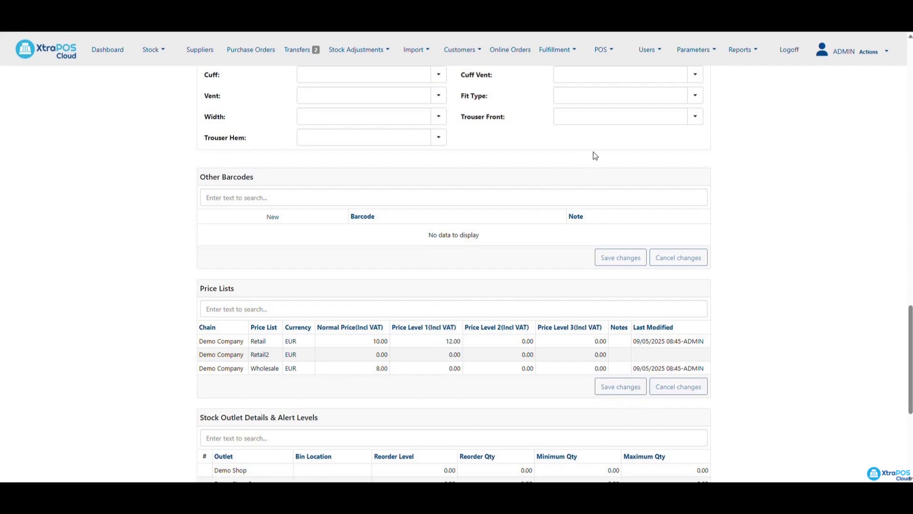
Open the price level settings of the Demo Shop outlet from the Outlets/Locations parameters
left_click(703, 52)
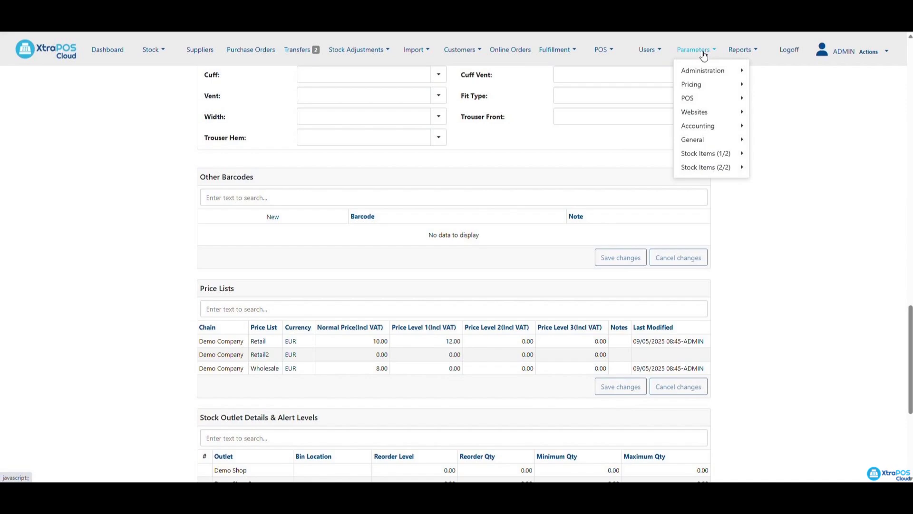
mouse_move(713, 70)
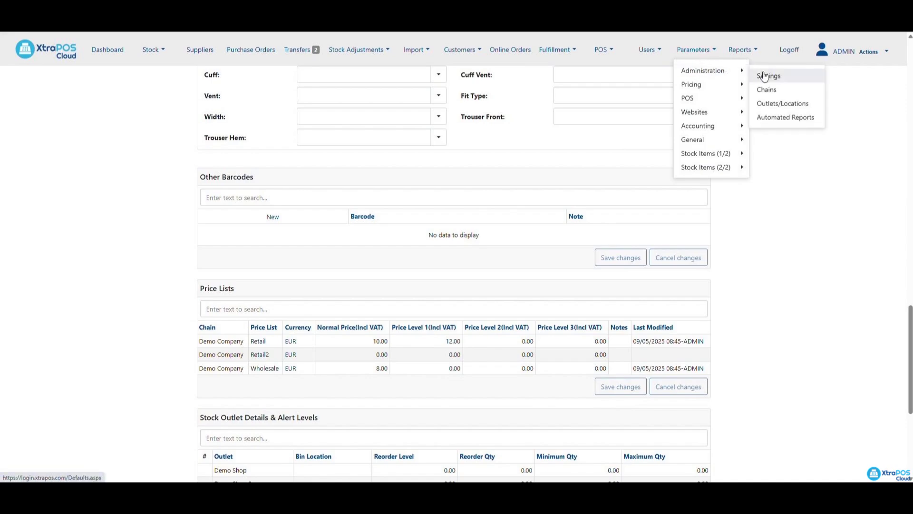
left_click(780, 104)
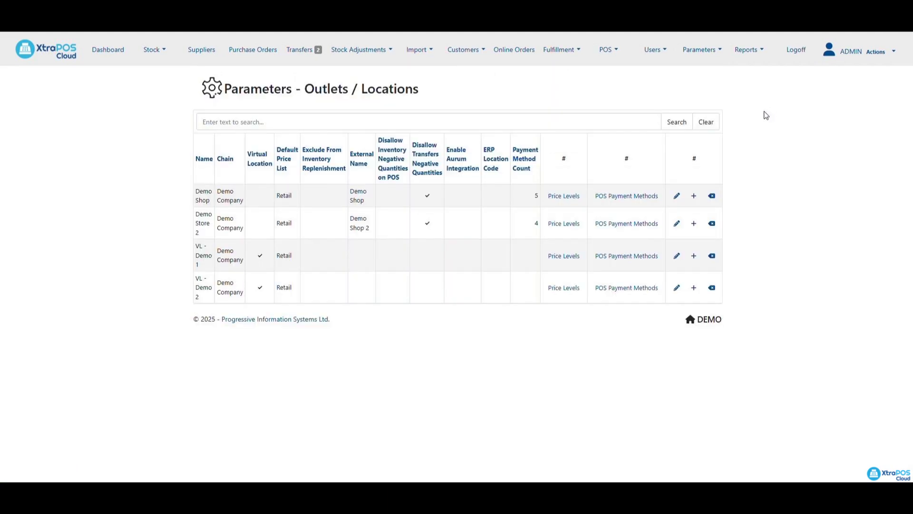
left_click(566, 195)
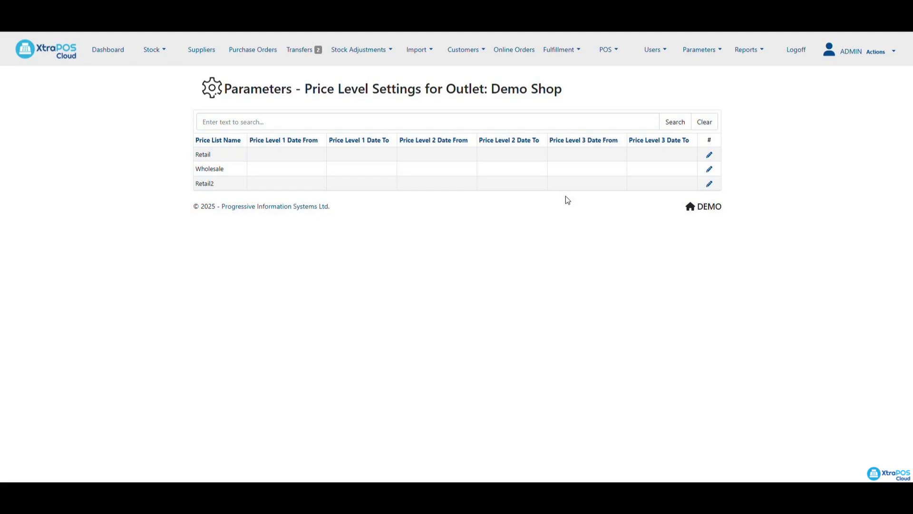
Open the Retail price list's level dates for editing and look at the Price Level 2 Date From and Date To calendars
left_click(709, 155)
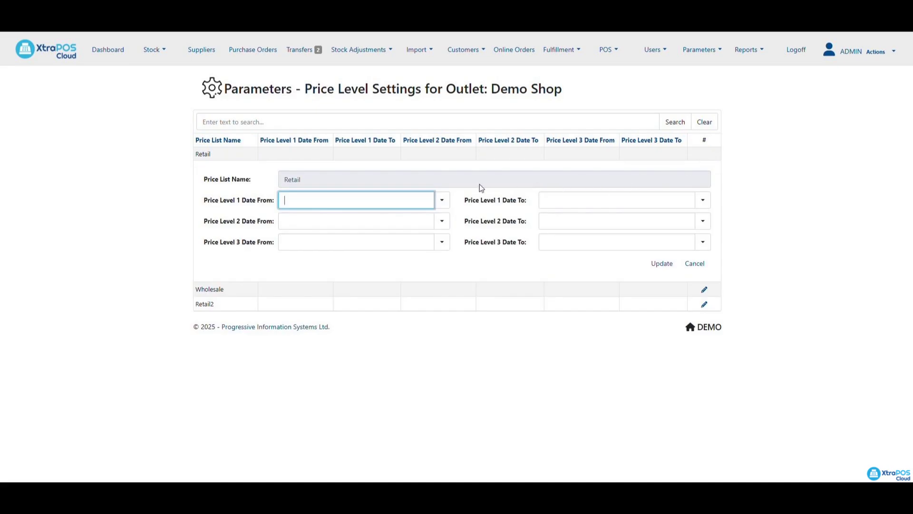
left_click(446, 222)
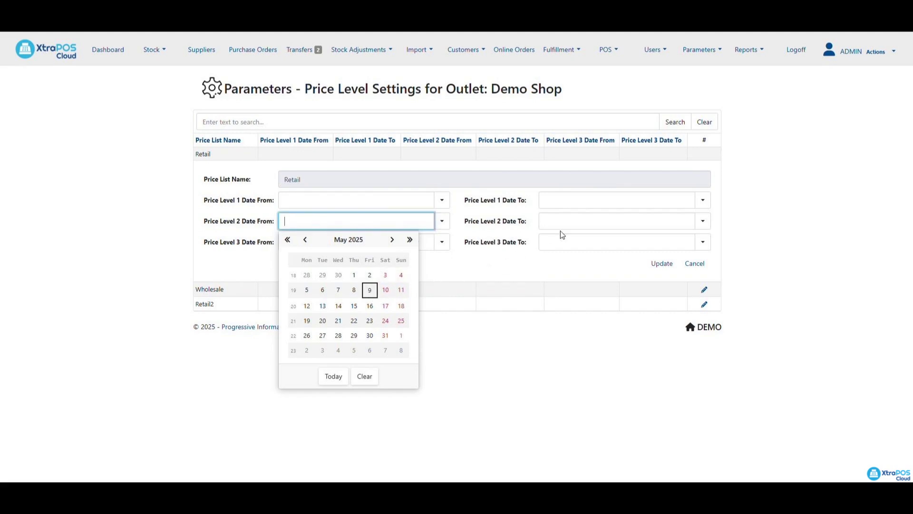
left_click(622, 221)
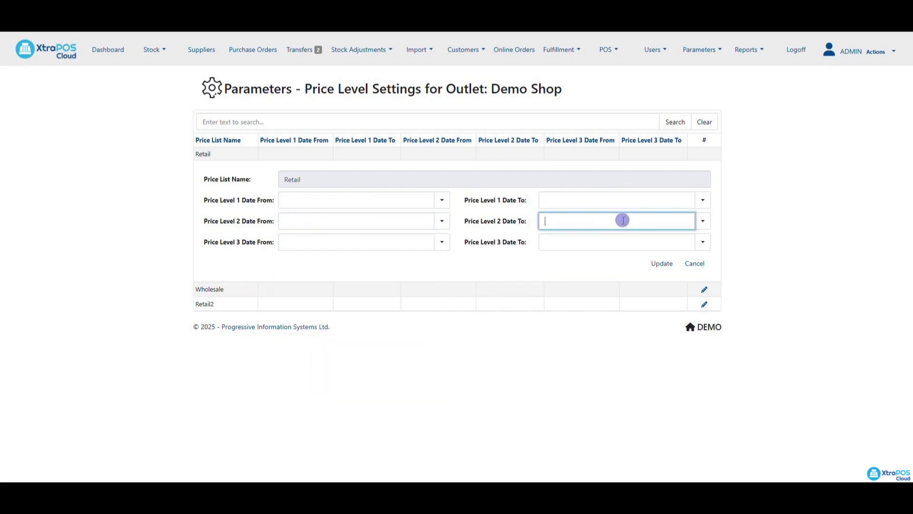
left_click(703, 221)
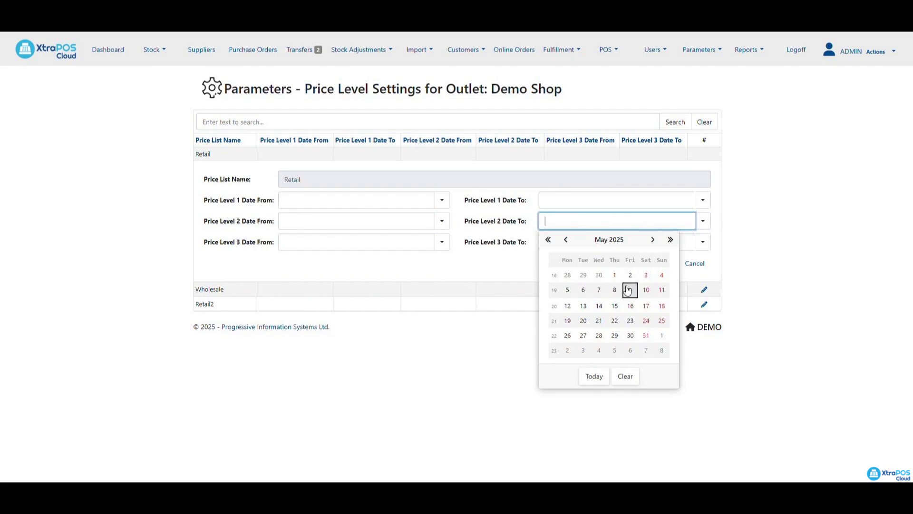
left_click(704, 221)
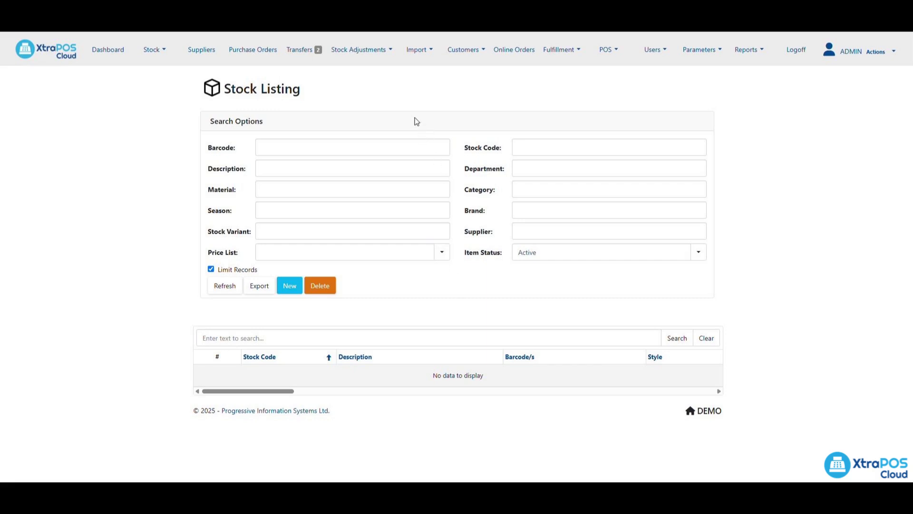
Open the stock items data import and download the import templates workbook
left_click(421, 50)
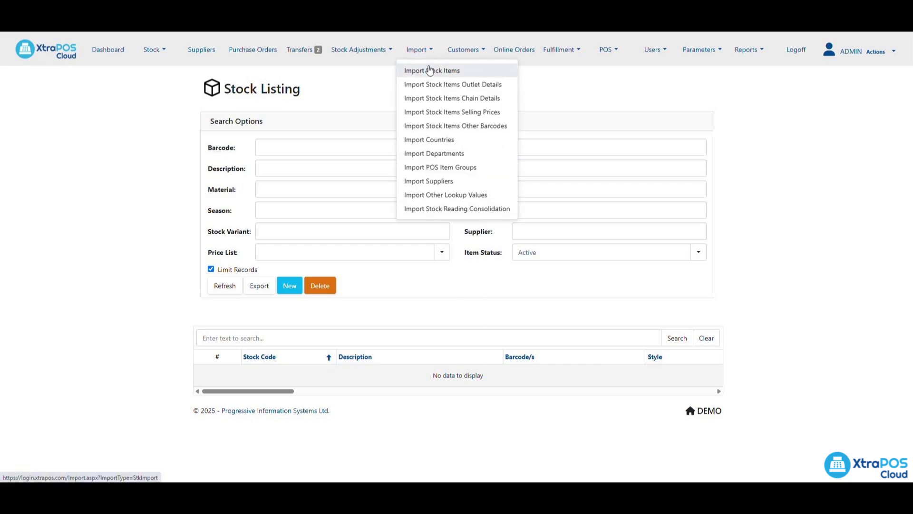
left_click(430, 70)
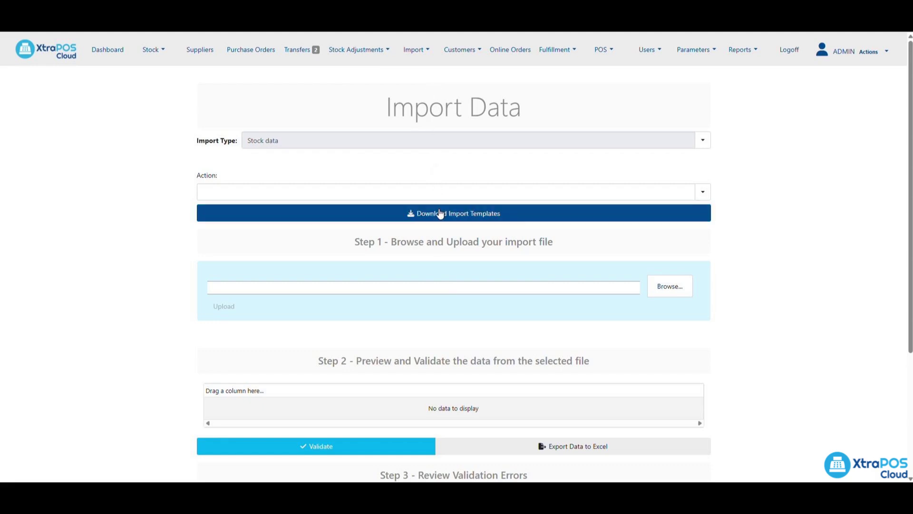
left_click(439, 214)
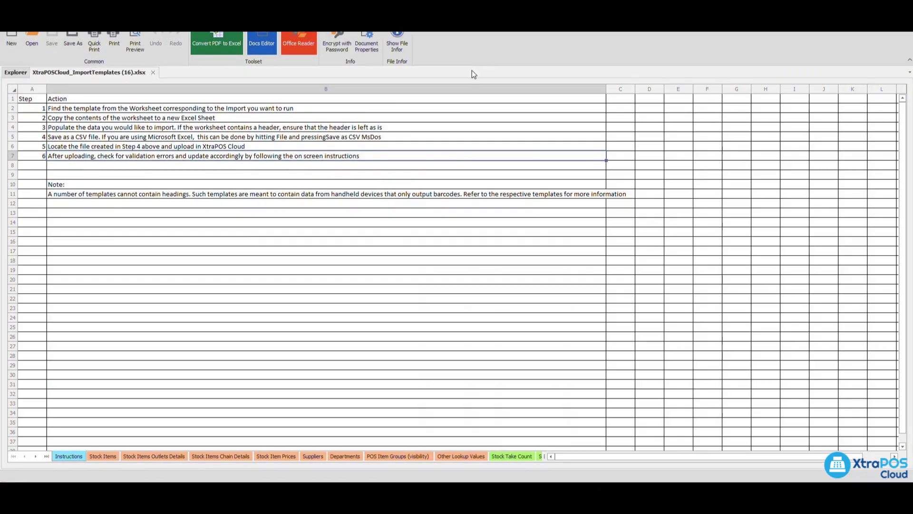
On the Stock Items template sheet, go through the green columns from BarCode to VATCode and enter TEST001 as the first item's stock code
left_click(98, 457)
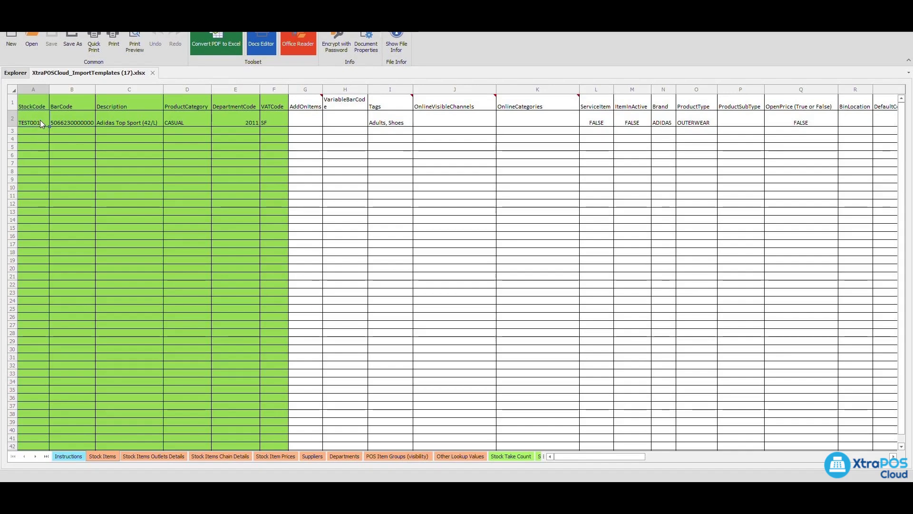
left_click(83, 122)
left_click(130, 122)
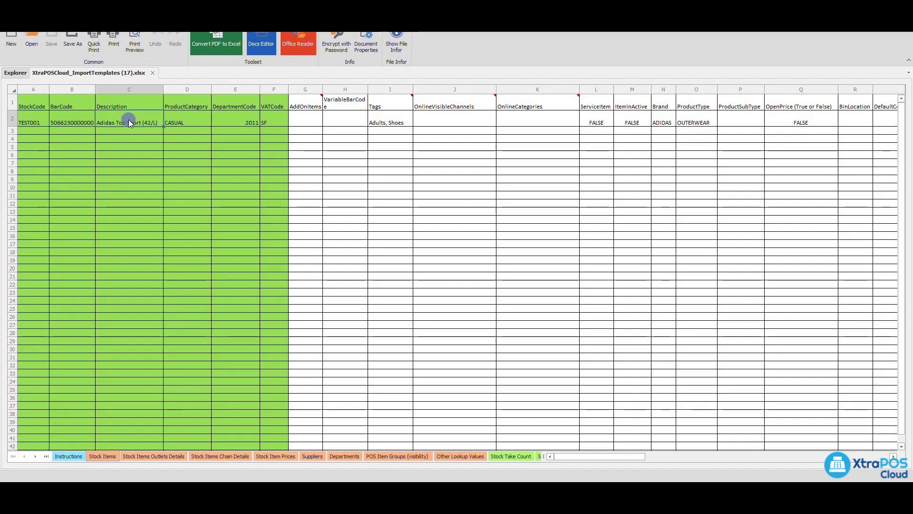
left_click(177, 119)
left_click(235, 117)
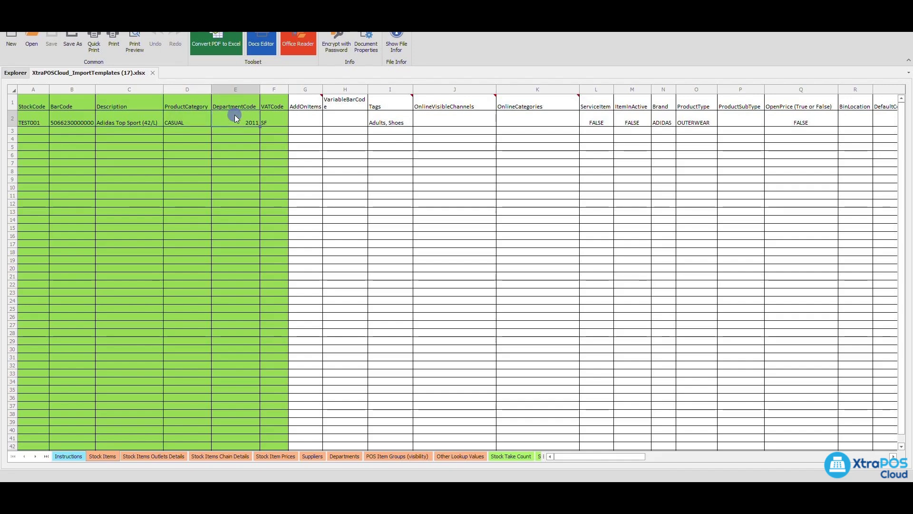
left_click(274, 116)
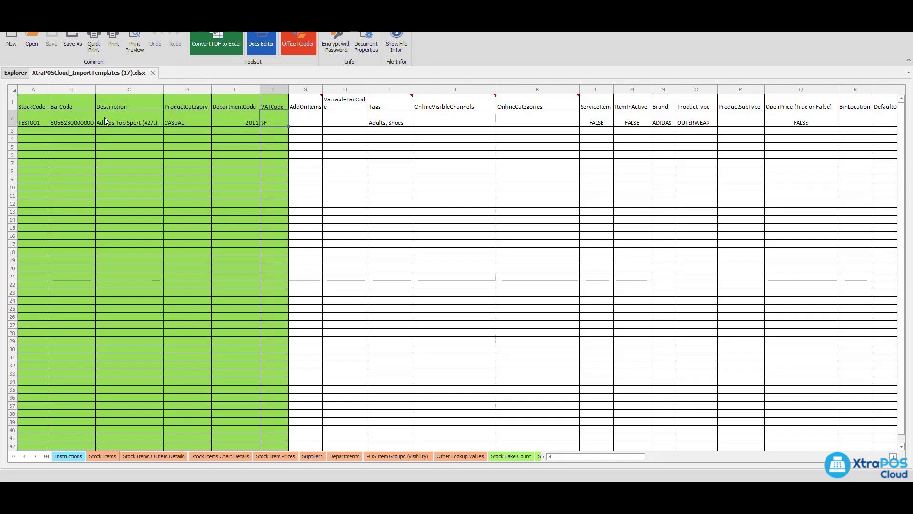
left_click(35, 119)
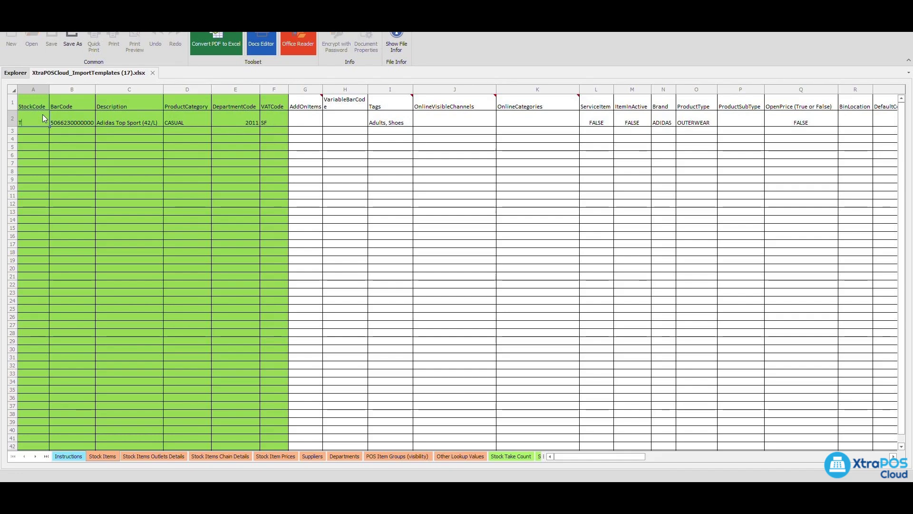
type("TEST001")
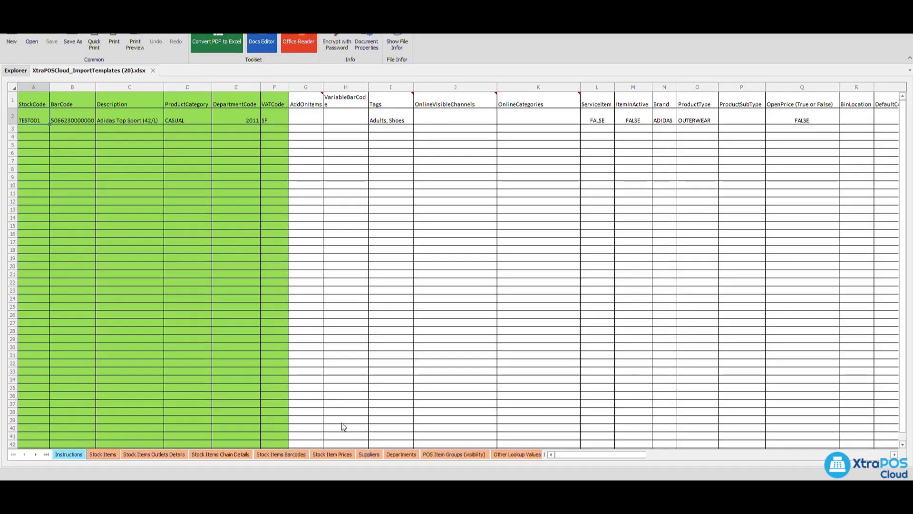
Examine the Stock Item Prices template sheet, going through StockCode, RegularPriceInVAT, the three price levels and Notes for TEST001
left_click(335, 453)
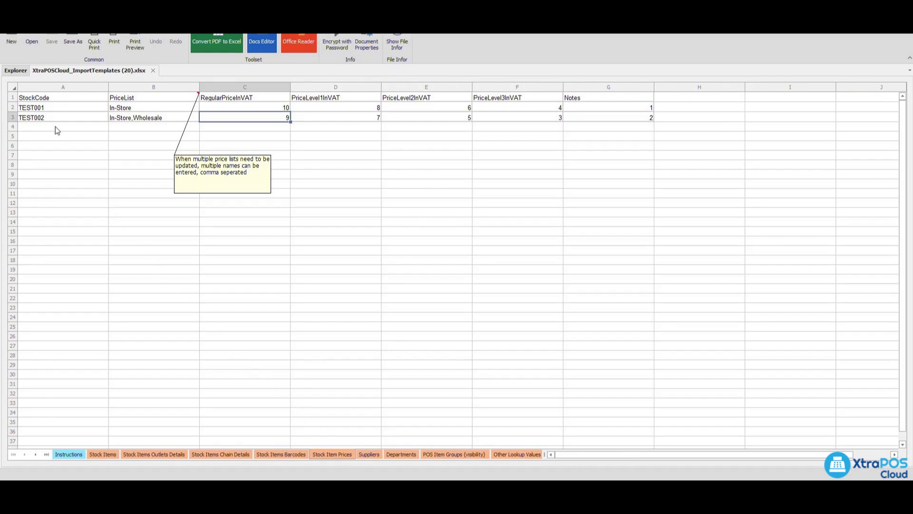
left_click(38, 98)
left_click(43, 109)
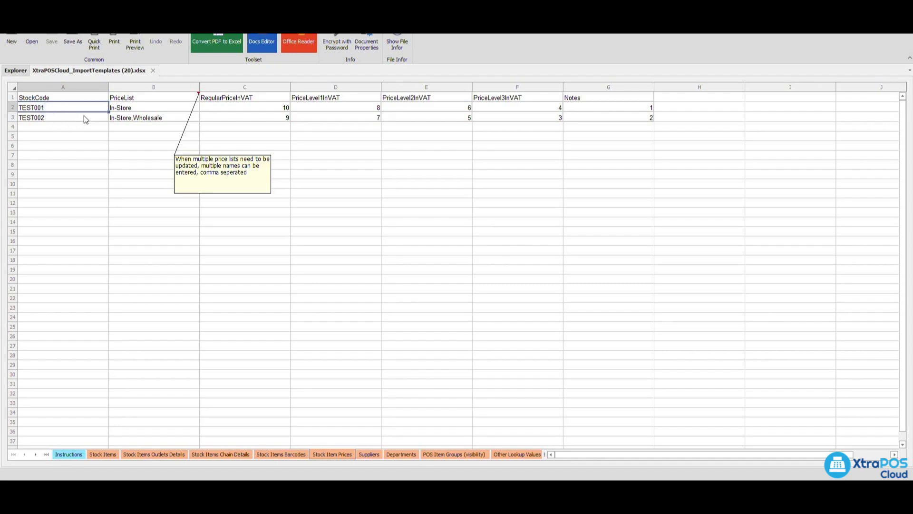
left_click(263, 110)
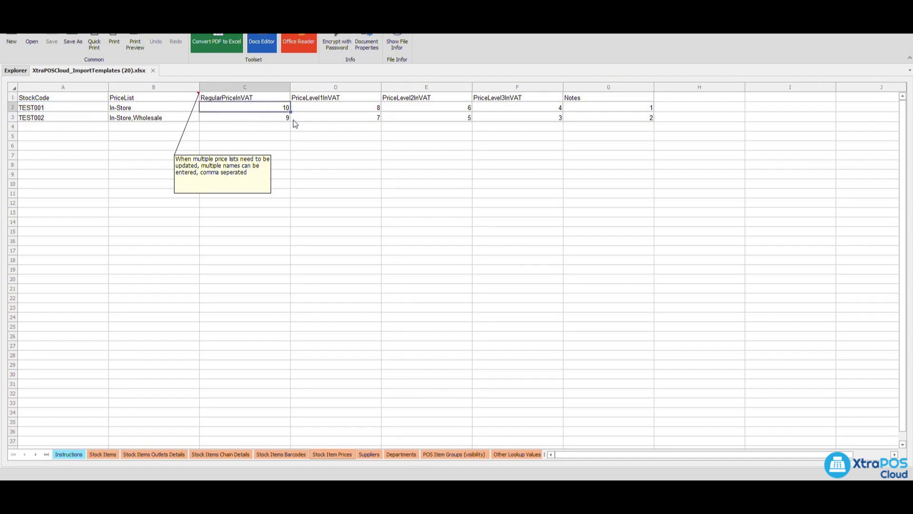
left_click(359, 111)
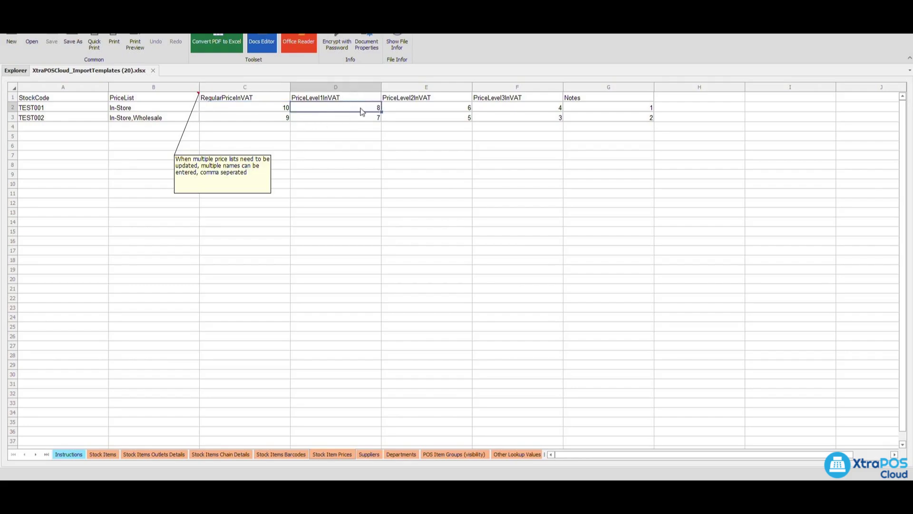
left_click(456, 109)
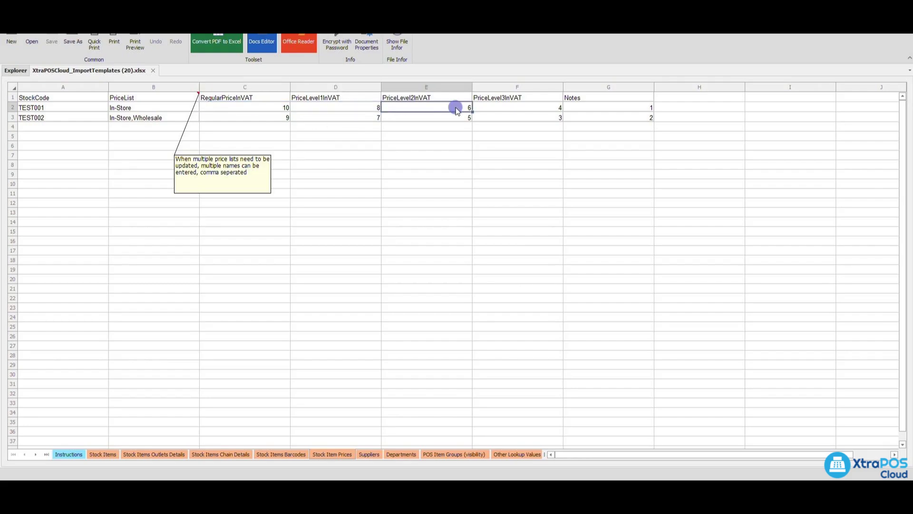
left_click(505, 109)
left_click(597, 106)
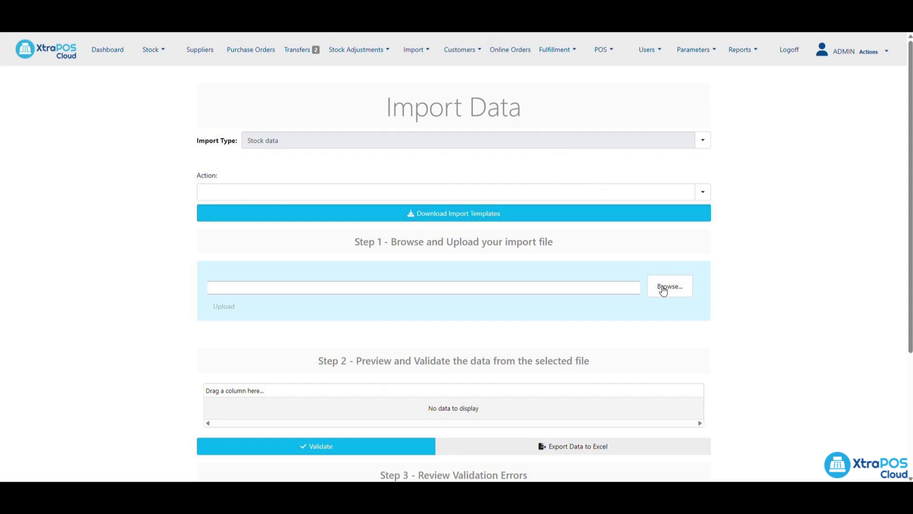
Choose XtraPOSCloud_ImportTemplates (17) as the stock data import file and set the action to Creation of New Items
left_click(664, 288)
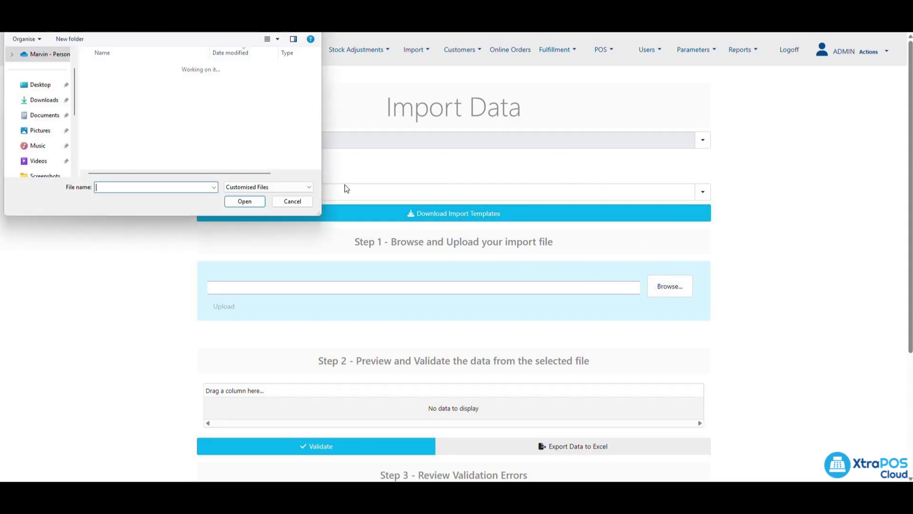
left_click(143, 81)
left_click(248, 201)
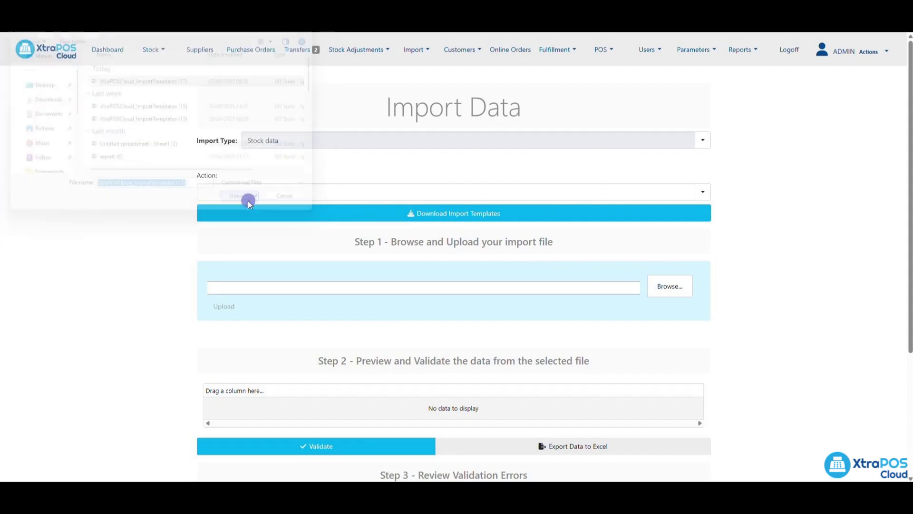
left_click(347, 193)
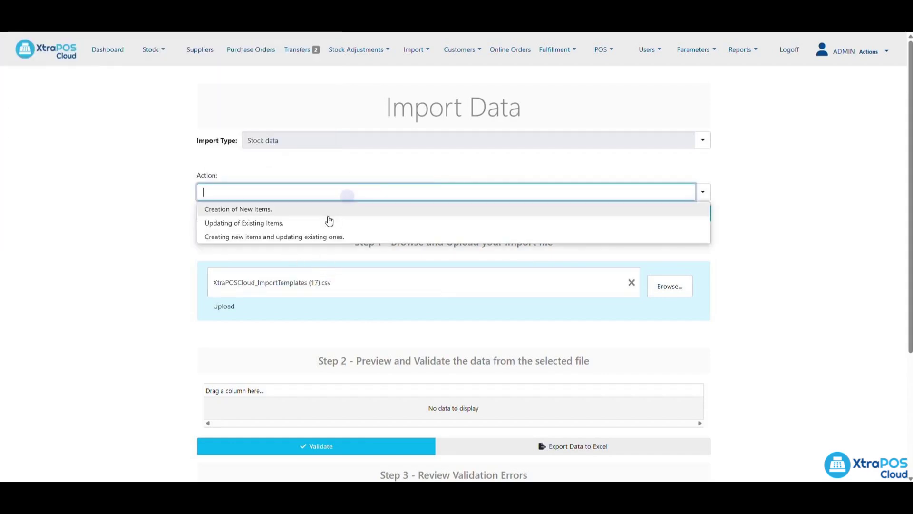
left_click(306, 208)
Validate the stock data from the chosen file, check the validation errors, and run the import
scroll(305, 330, "down", 2)
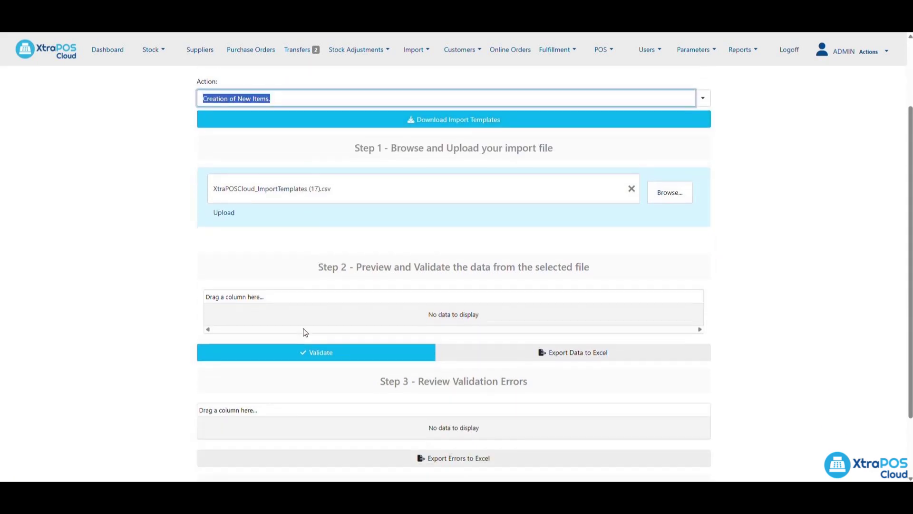
left_click(308, 354)
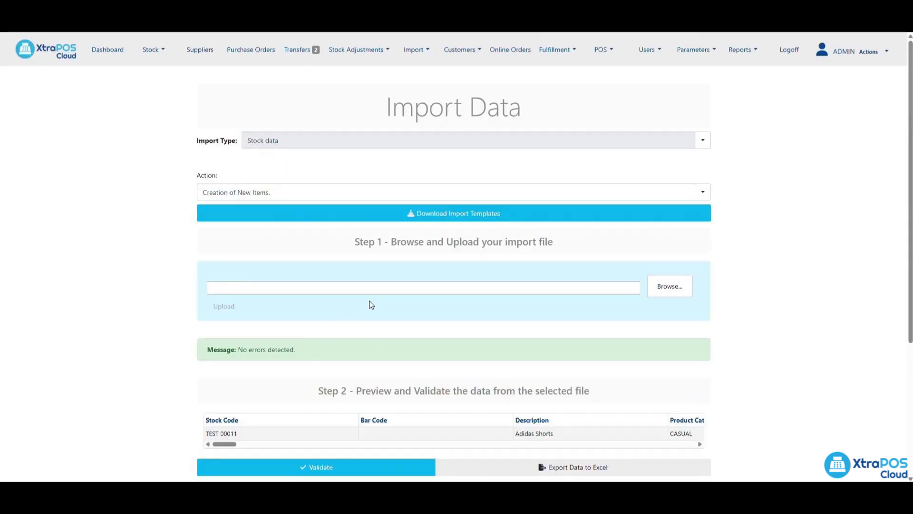
scroll(369, 333, "down", 1)
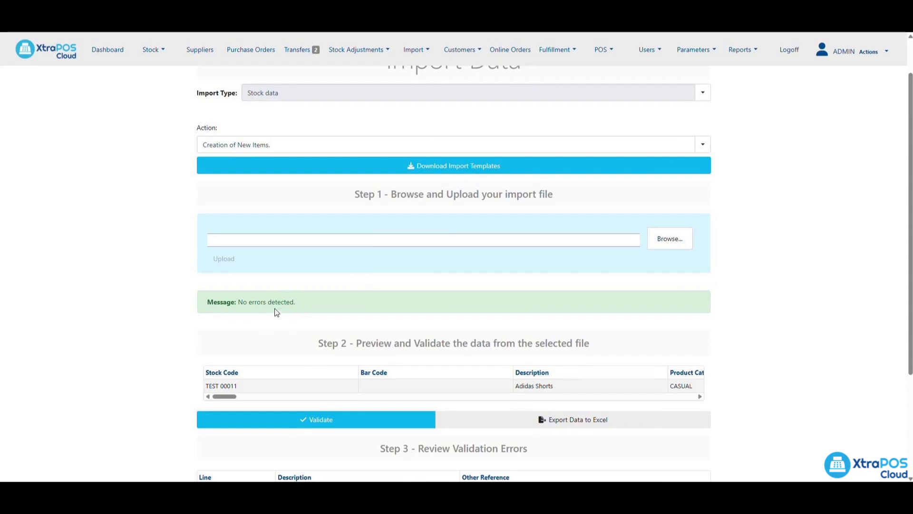
scroll(276, 312, "down", 3)
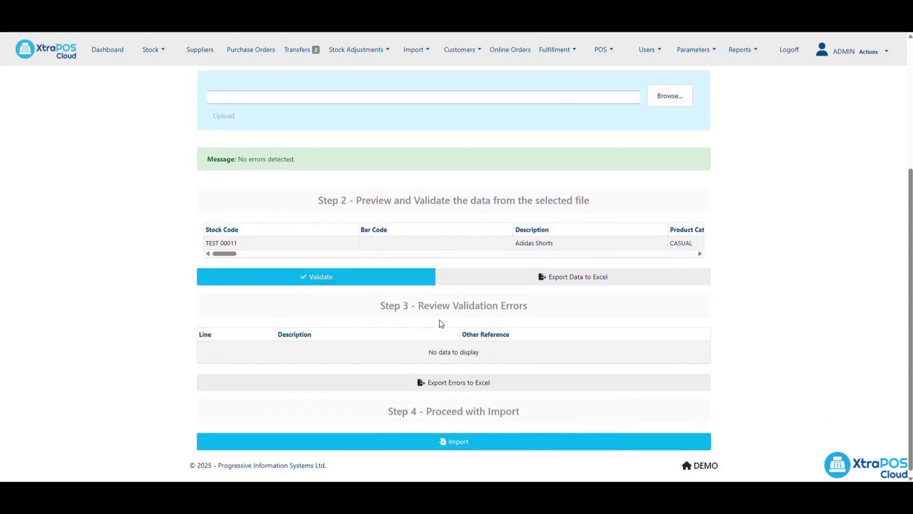
scroll(432, 320, "down", 1)
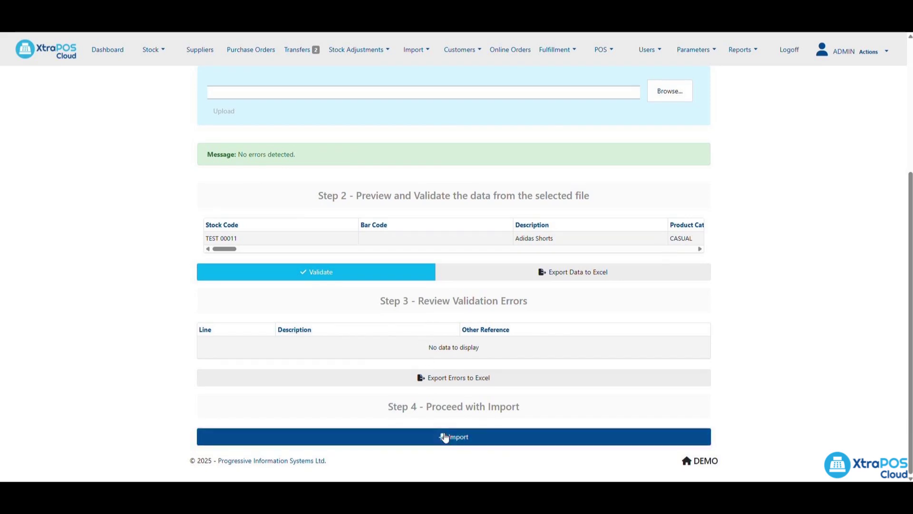
left_click(445, 437)
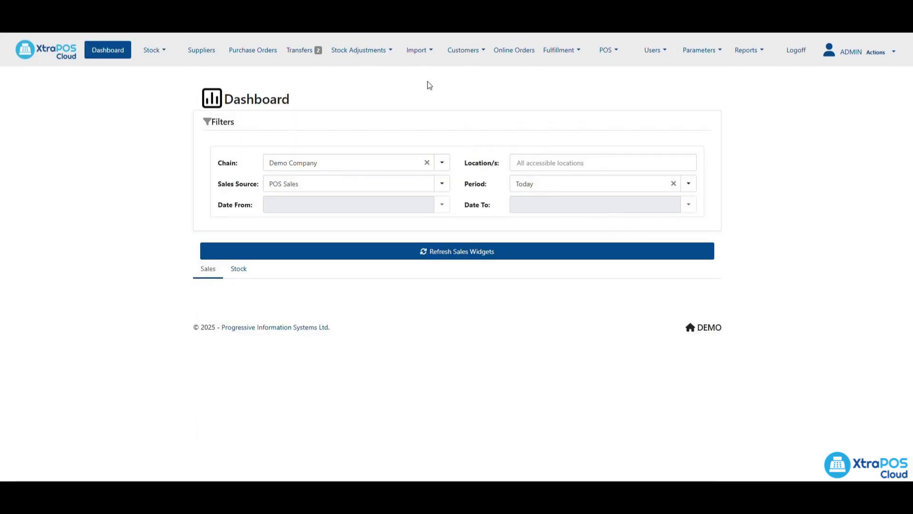
Open the stock items selling prices import and choose XtraPOSCloud_ImportTemplates (18) as its import file
left_click(421, 52)
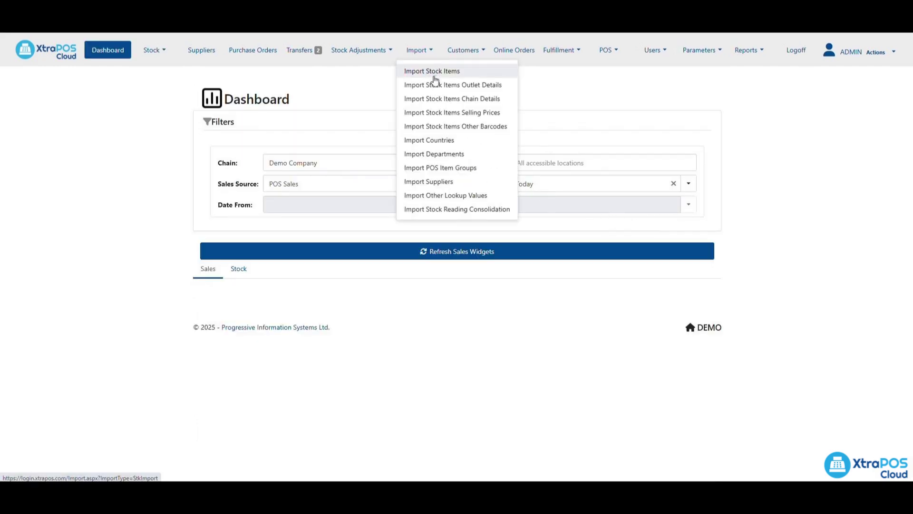
left_click(450, 112)
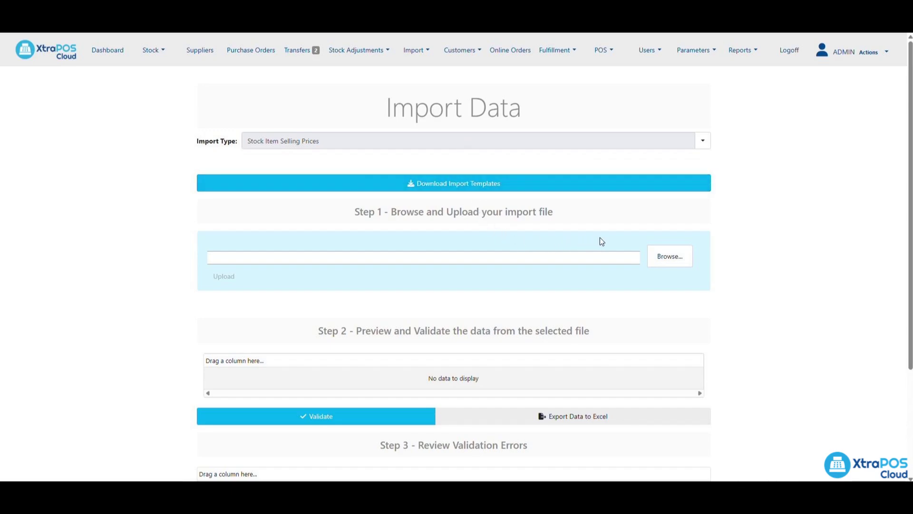
left_click(676, 252)
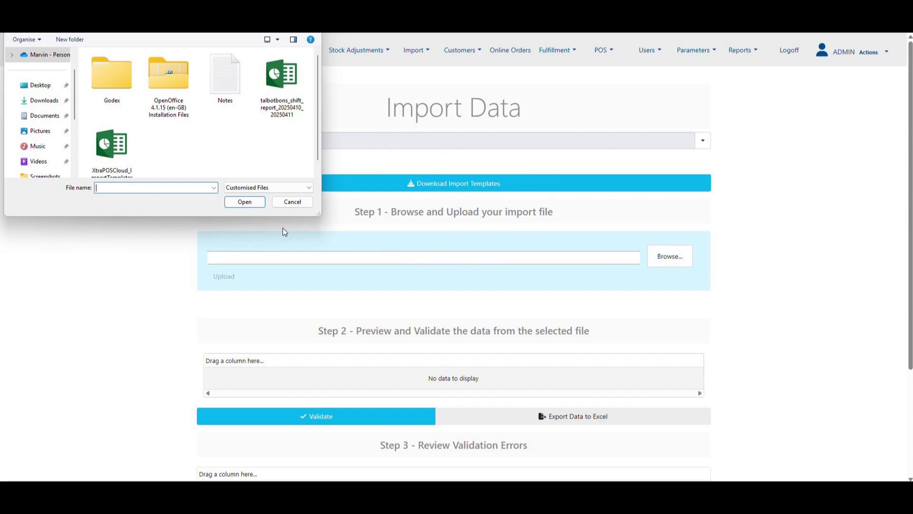
left_click(120, 161)
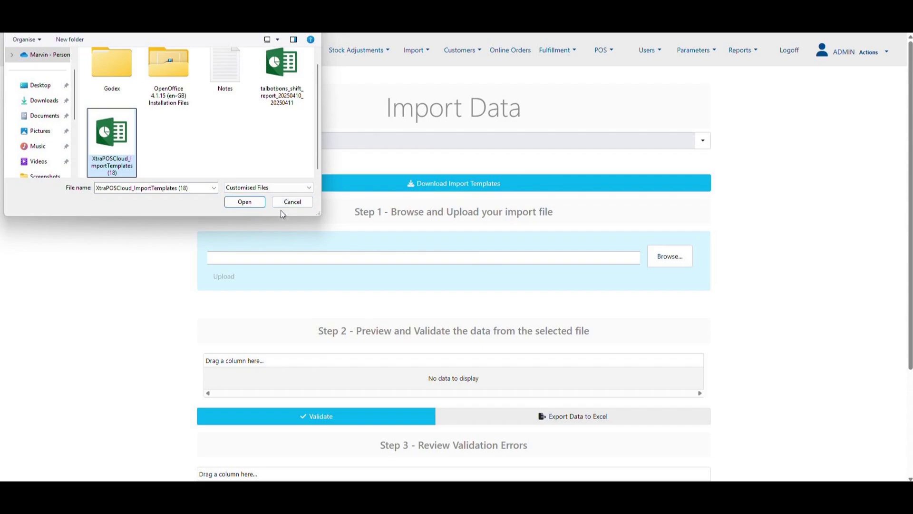
left_click(260, 203)
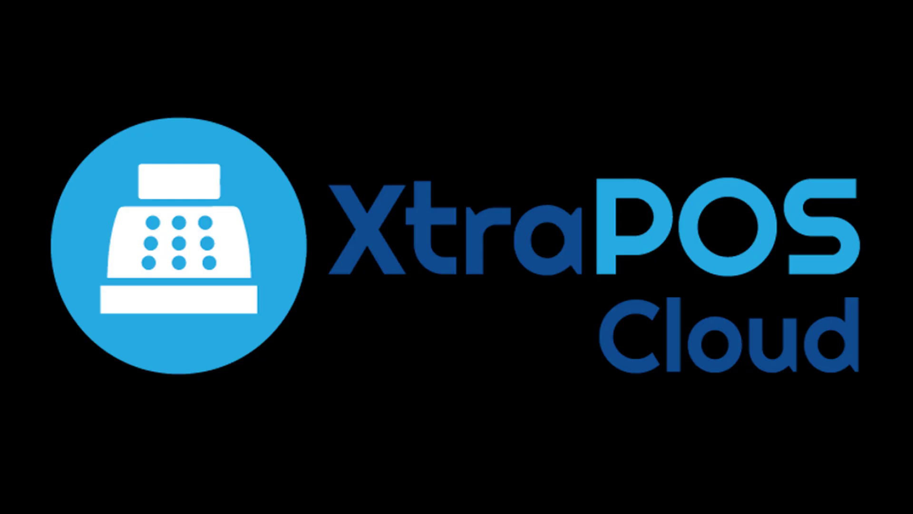